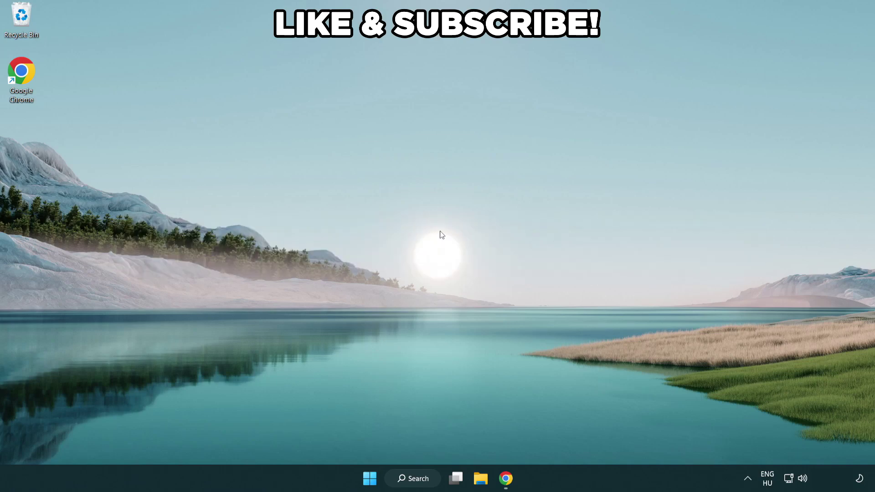
Search Windows for 'edit power plan'.
click(424, 477)
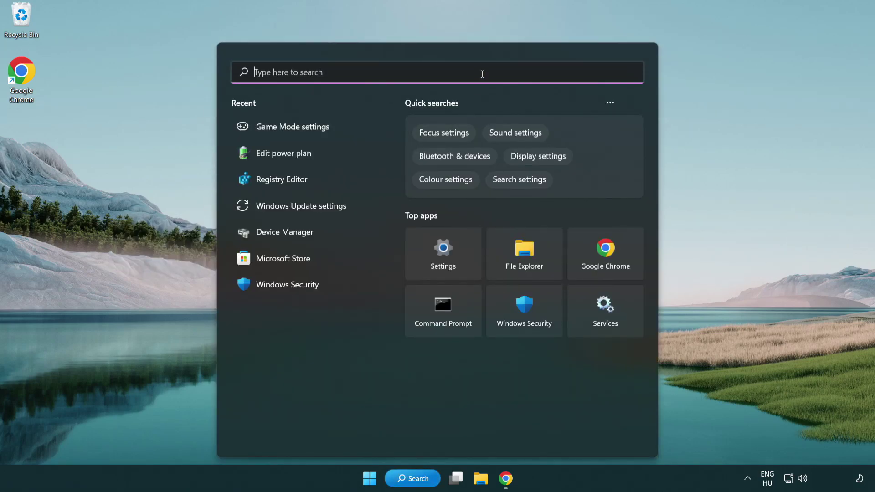
text(edit power )
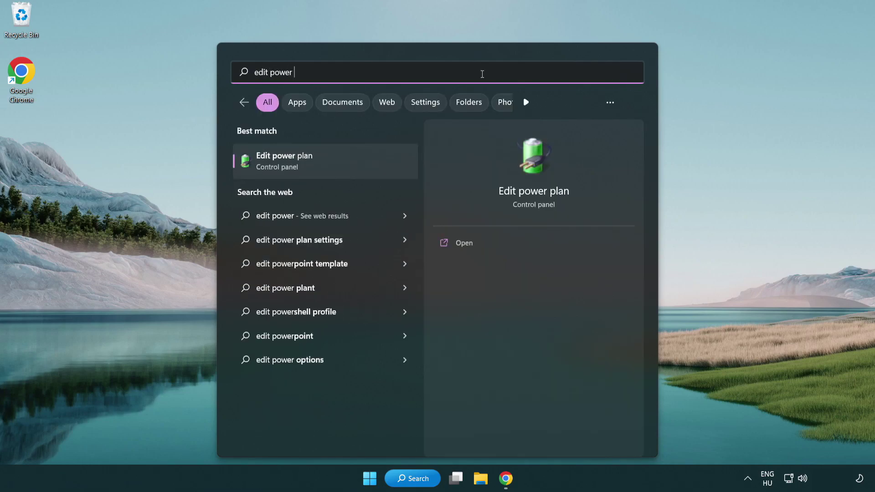
text(plan)
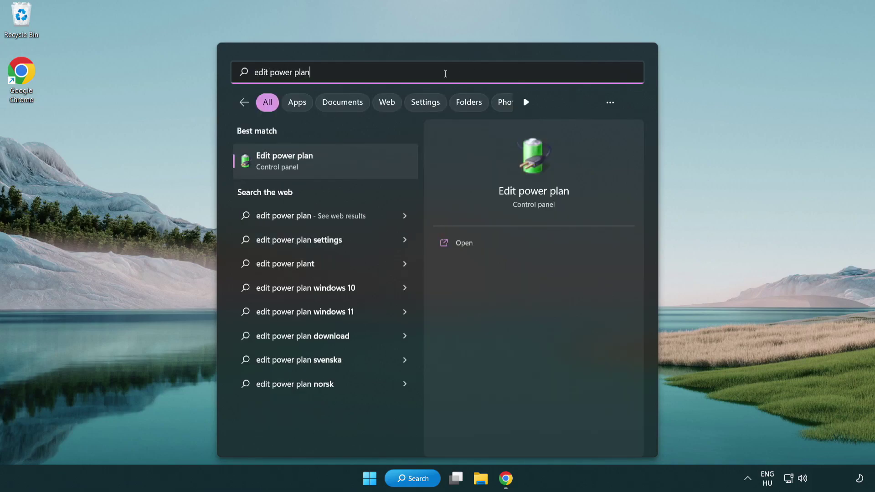
Switch the active power plan to High performance and close Power Options.
click(328, 162)
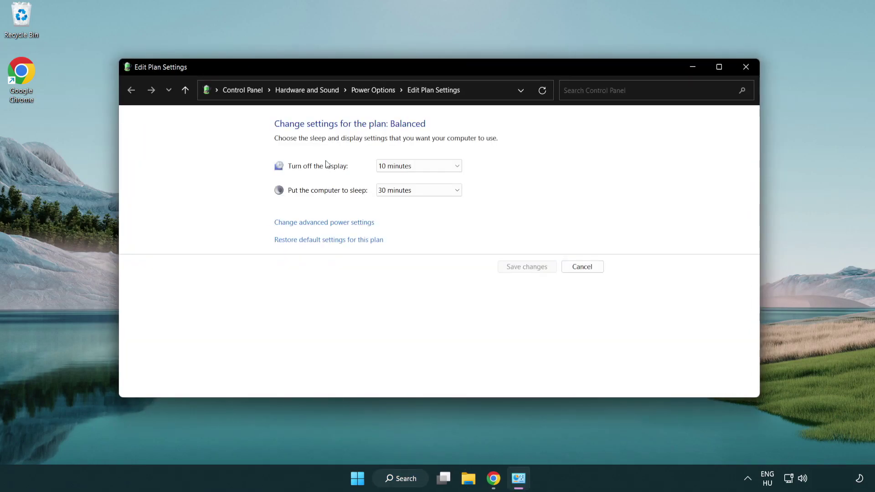
click(374, 90)
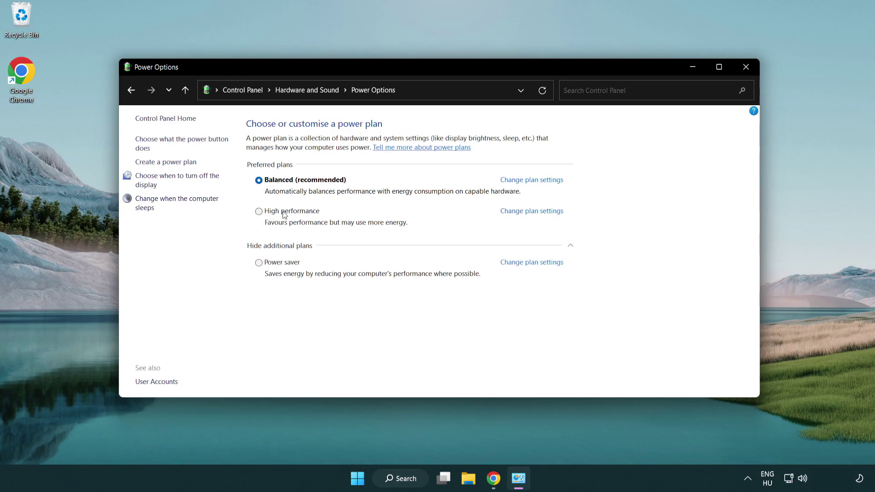
click(259, 212)
click(745, 68)
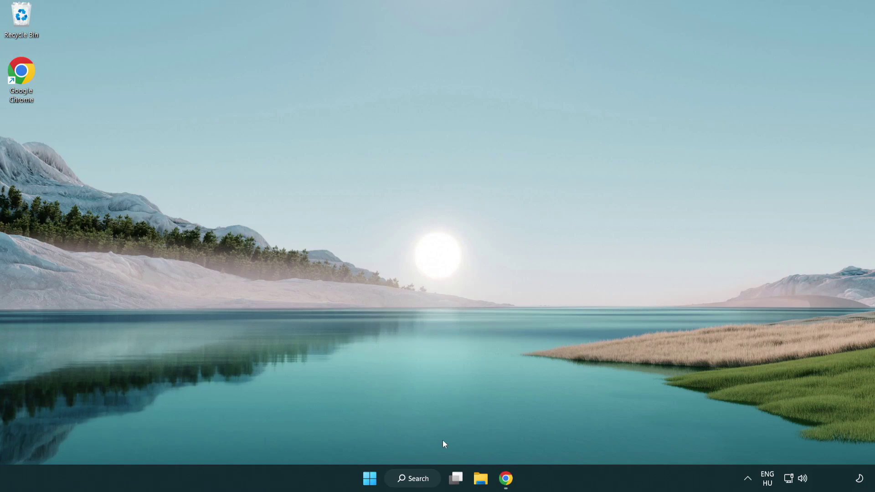
Launch Device Manager from search and centre its window on screen.
click(413, 478)
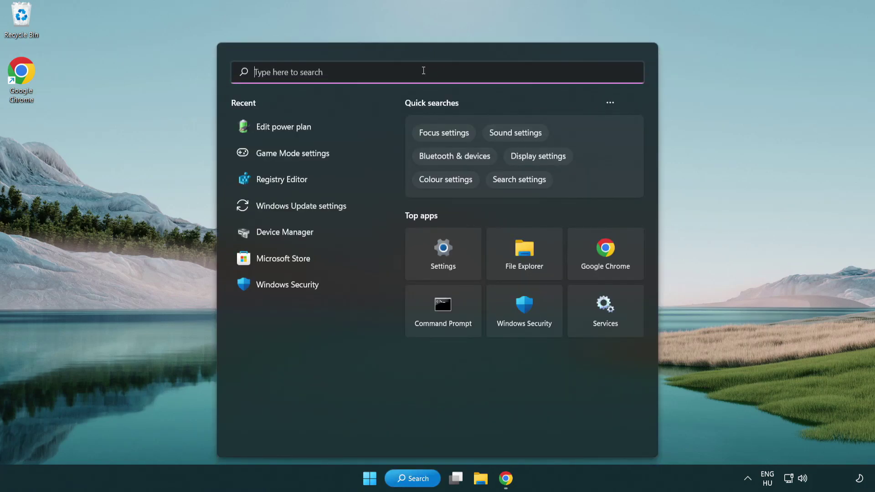
text(device manager)
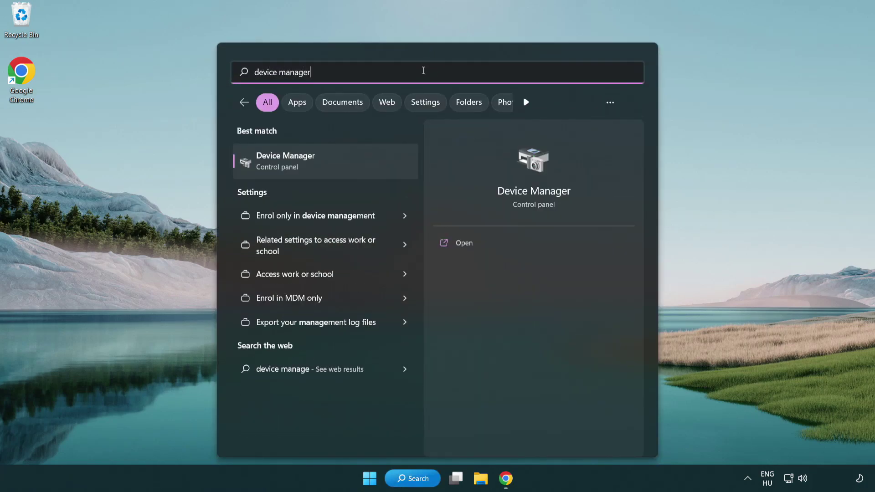
click(334, 163)
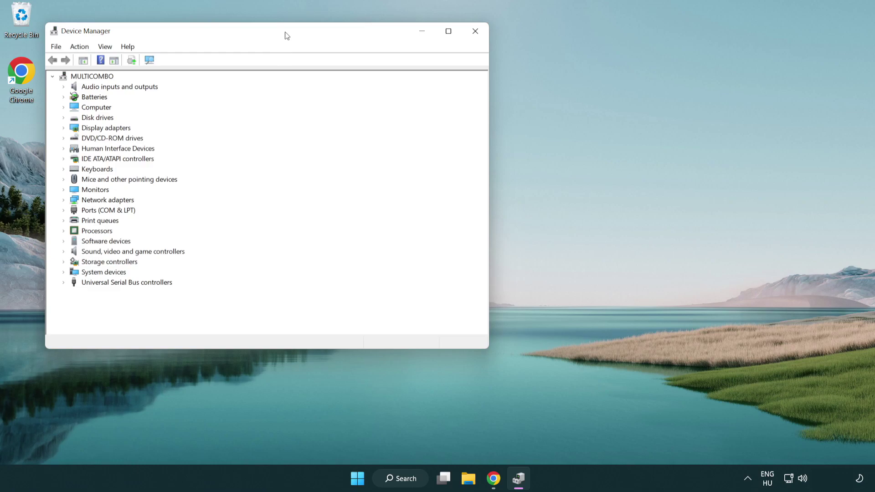
drag(287, 35, 449, 82)
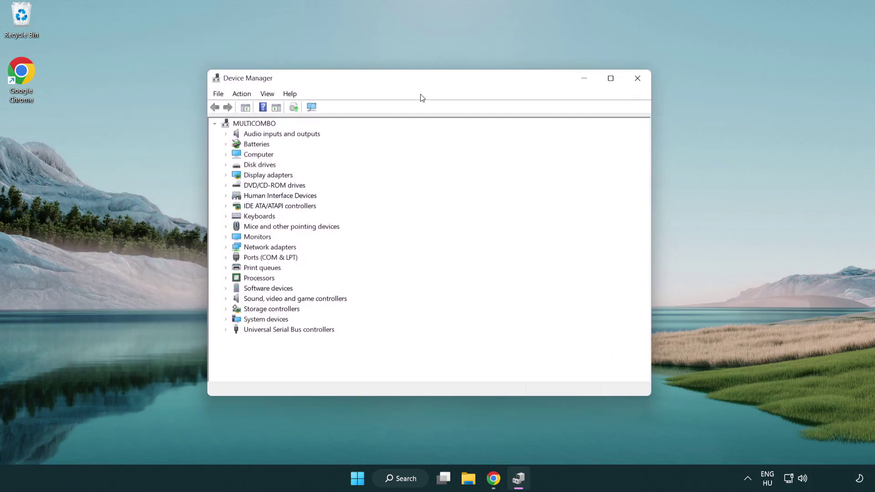
Search automatically for a newer VMware SVGA 3D driver, then close Device Manager.
click(236, 174)
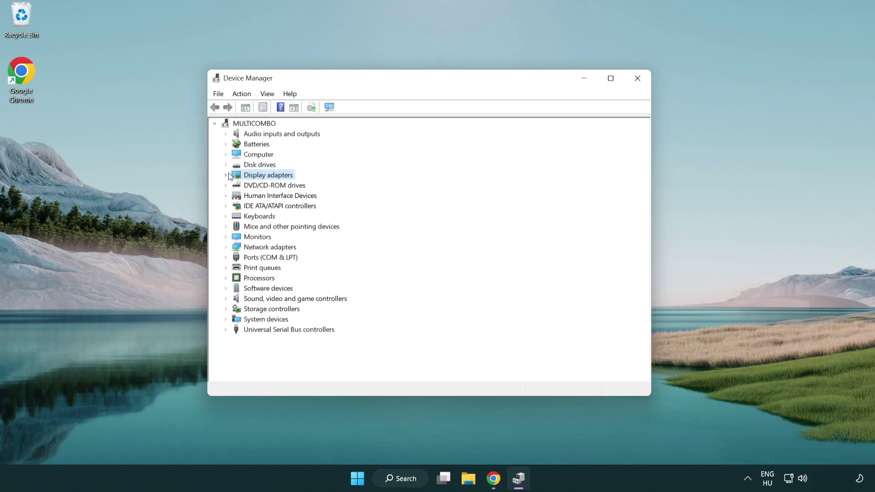
click(226, 175)
click(246, 186)
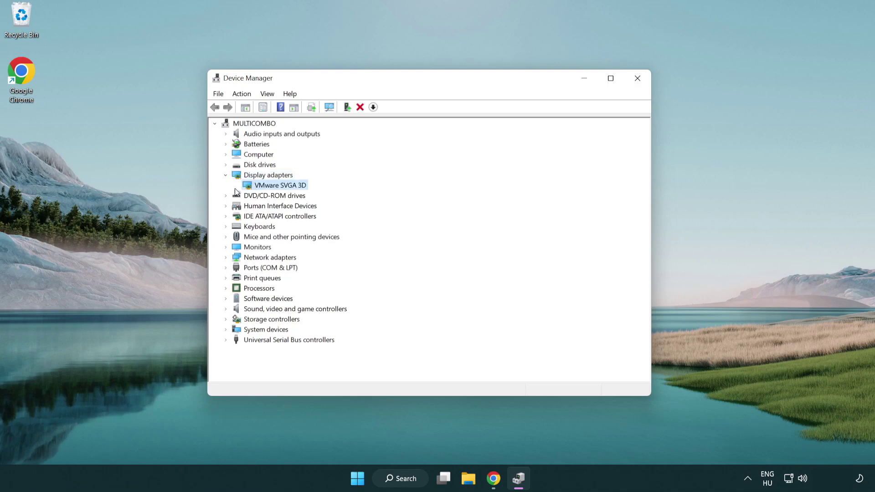
right_click(276, 188)
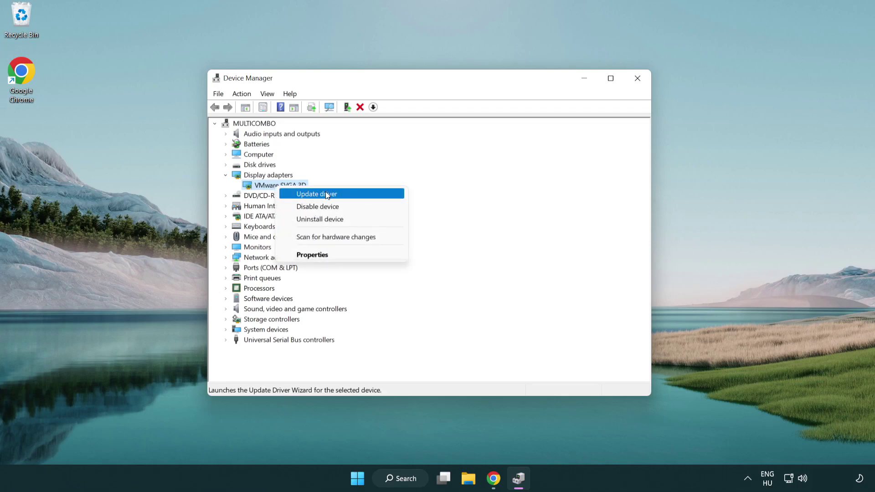
click(349, 195)
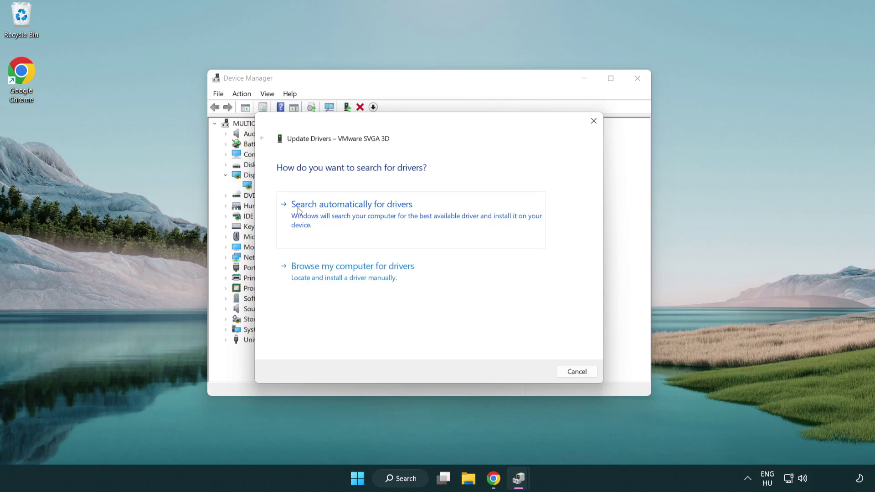
click(359, 214)
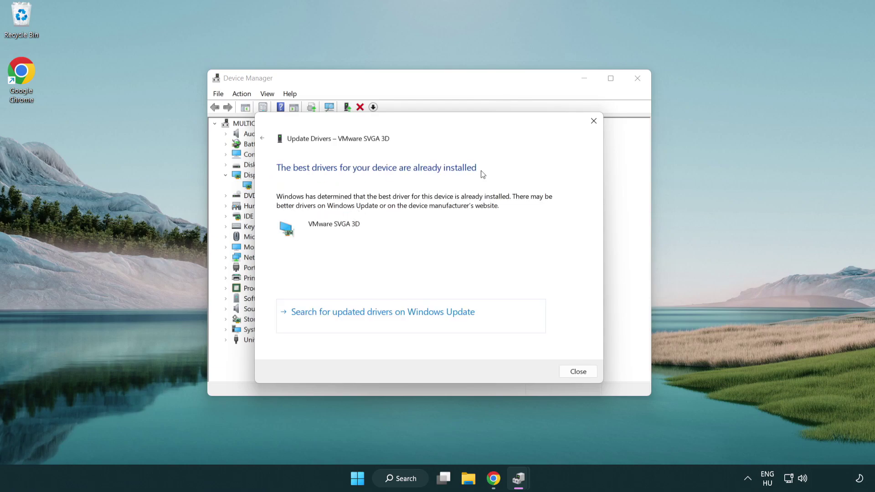
click(575, 372)
click(636, 80)
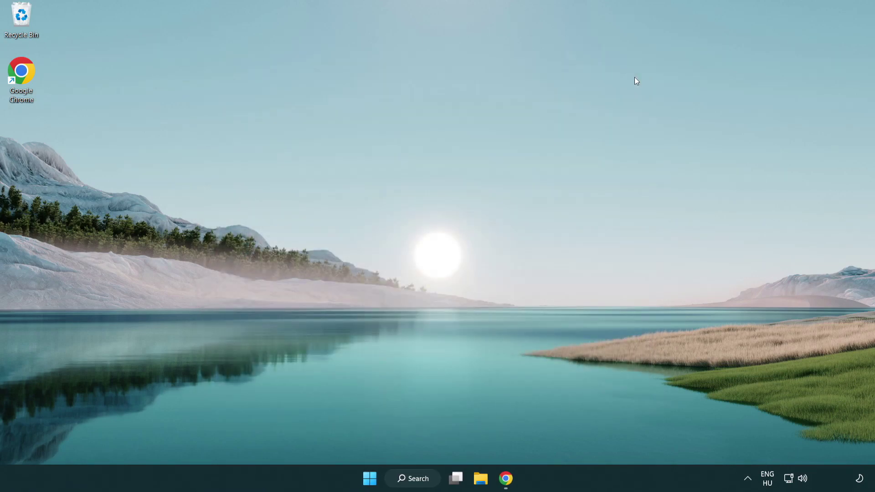
Review the Game Mode and Xbox Game Bar settings pages, then close Settings.
click(418, 481)
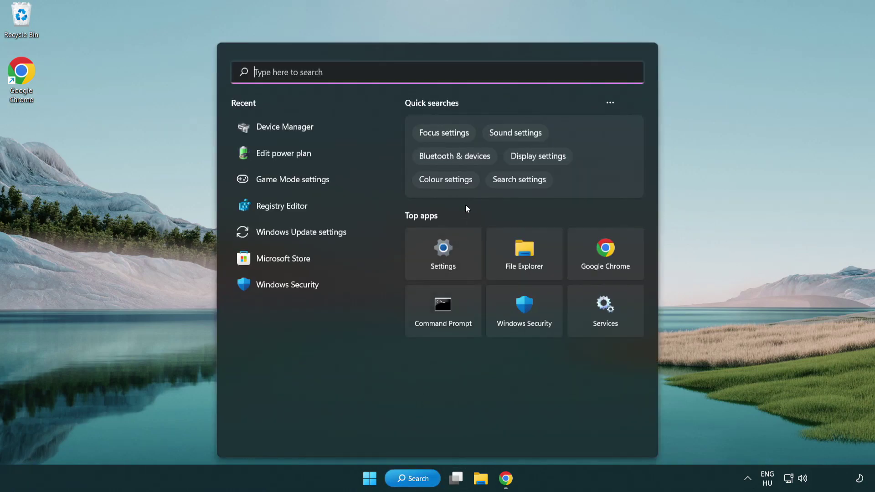
text(game mo)
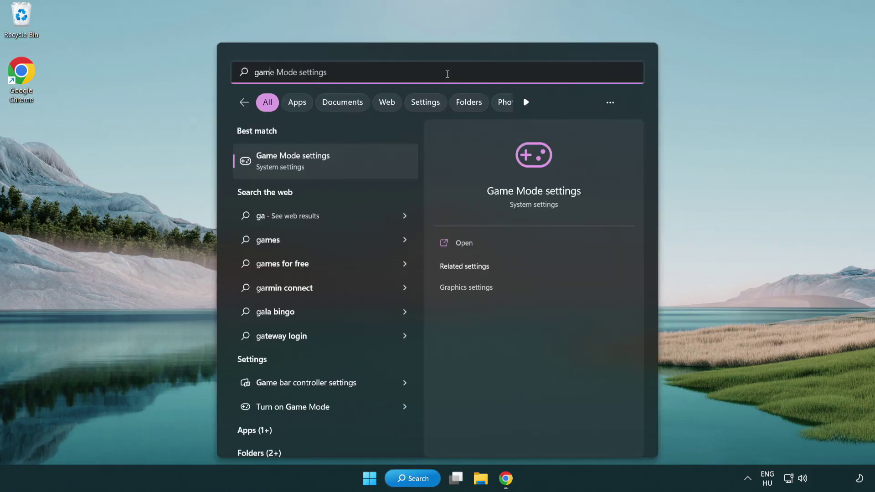
text(de)
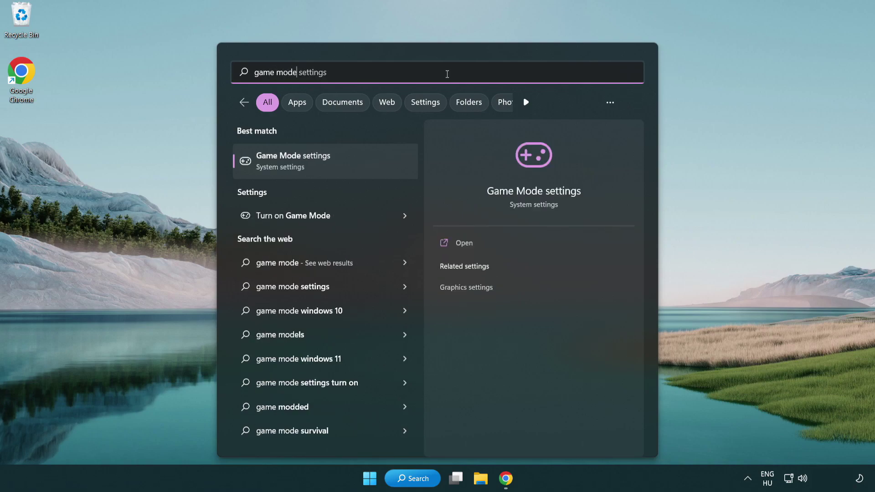
click(328, 165)
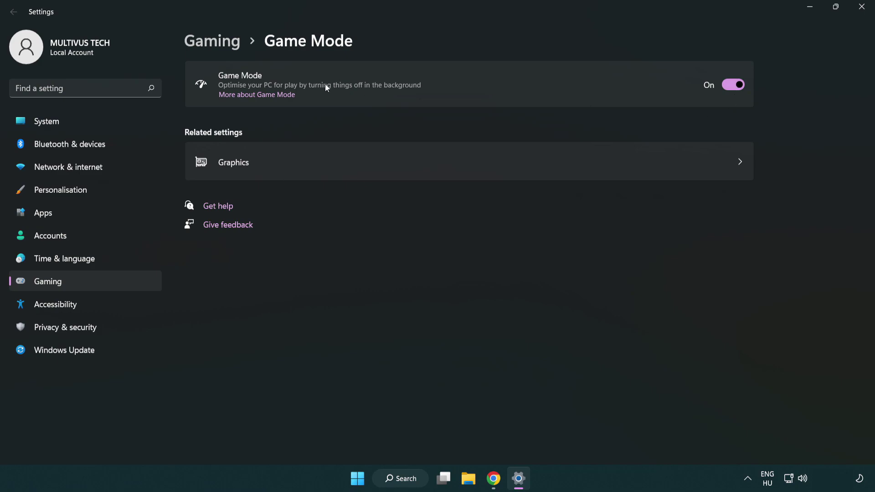
click(226, 47)
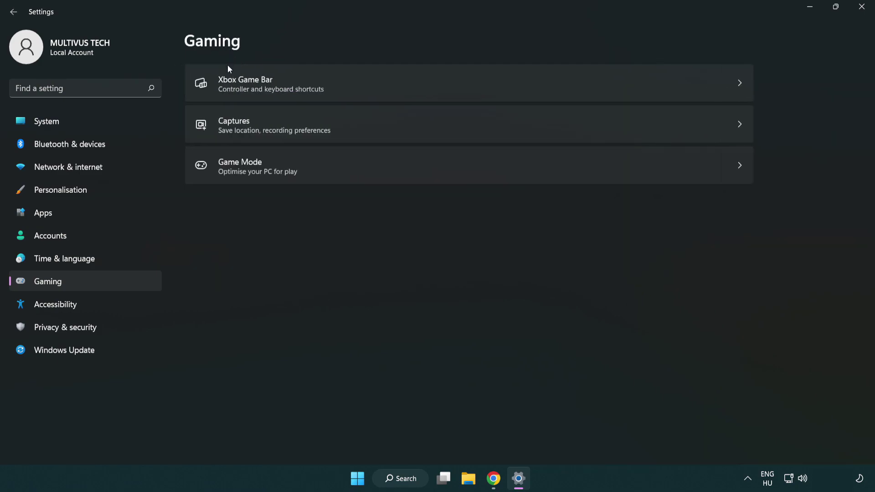
click(386, 85)
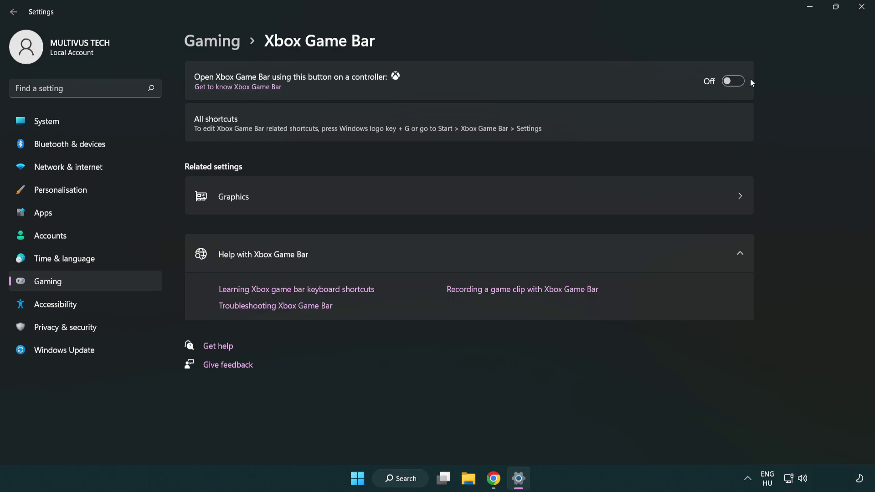
click(861, 13)
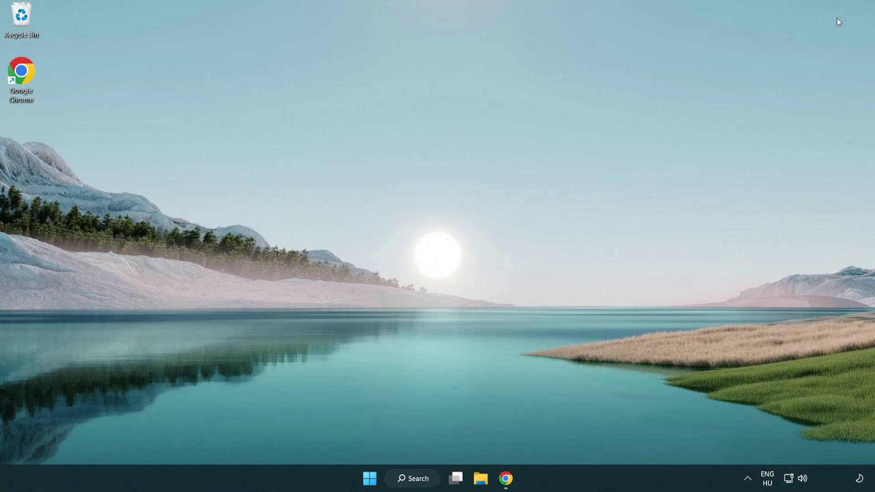
Launch Task Manager and end the Google Chrome (8) process group.
right_click(370, 480)
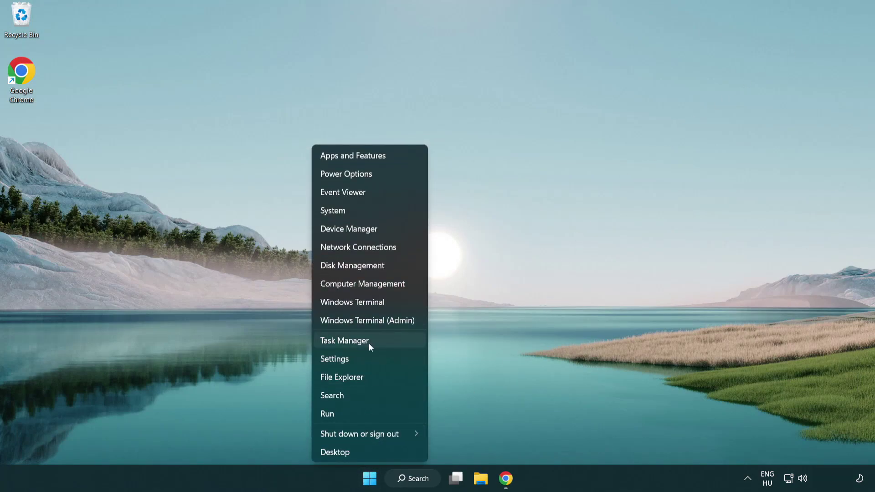
click(383, 341)
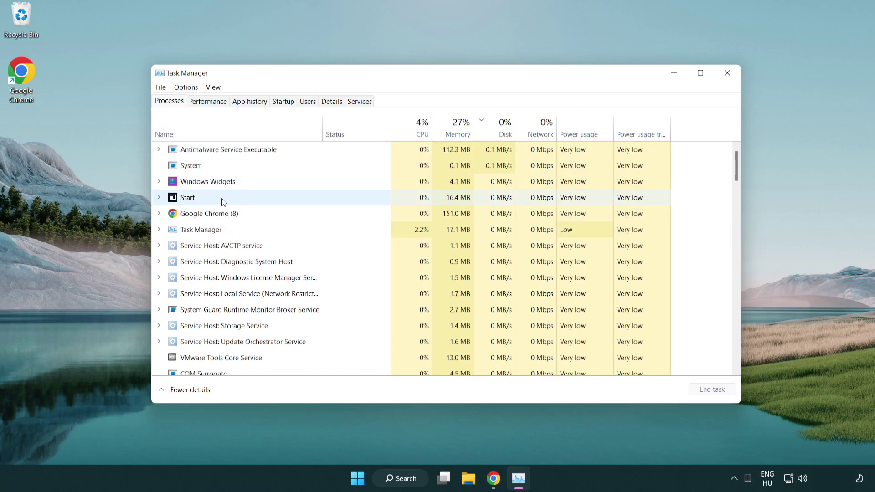
click(223, 214)
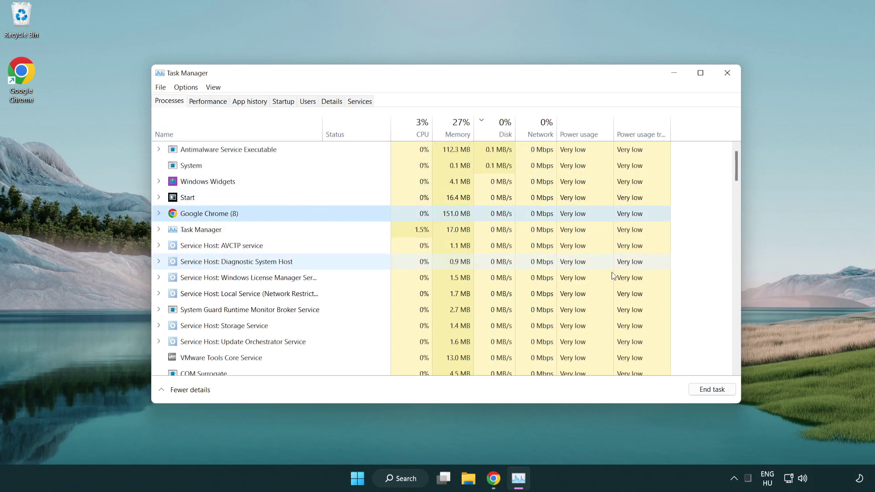
click(717, 394)
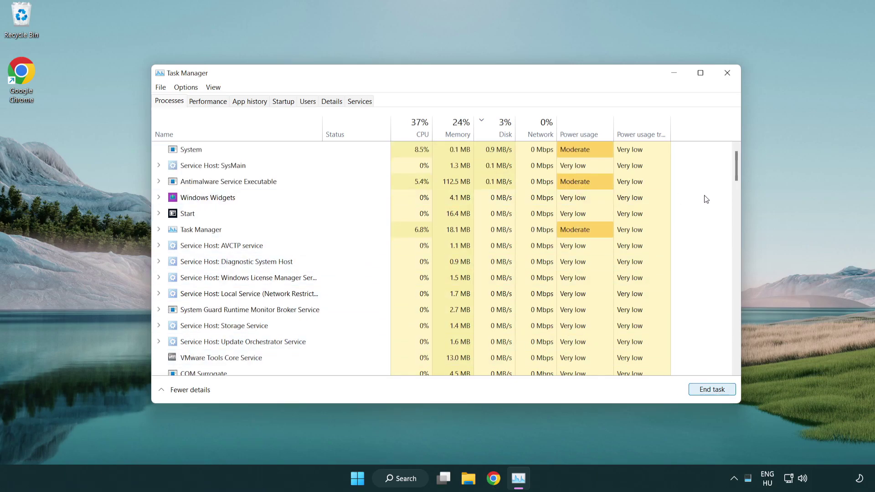
drag(738, 176, 732, 154)
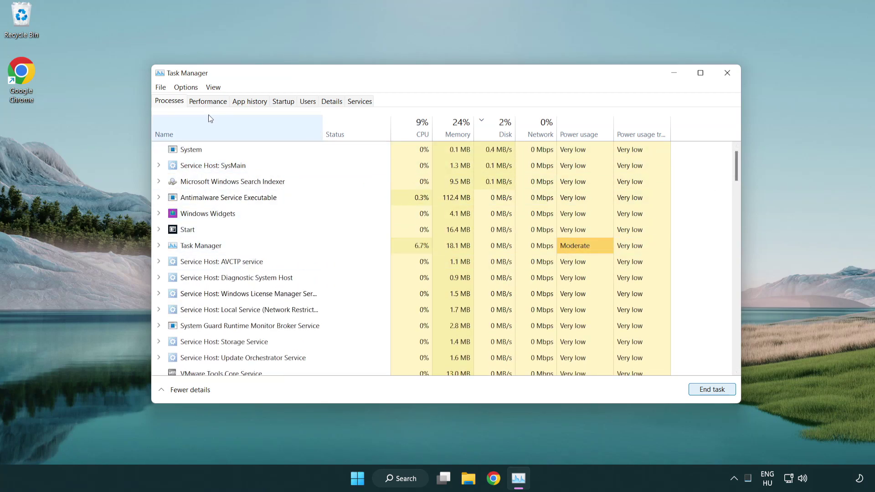
Disable Cortana, Phone Link and Terminal as startup apps, then close Task Manager.
click(289, 106)
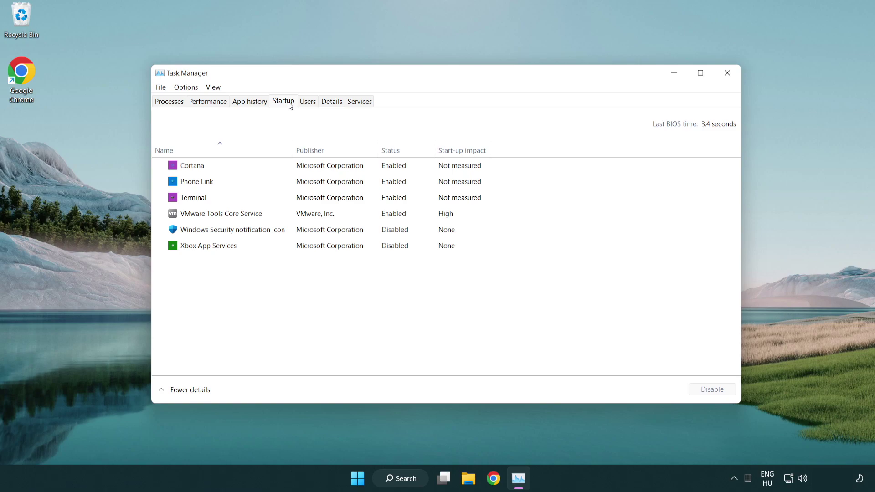
click(314, 168)
click(711, 389)
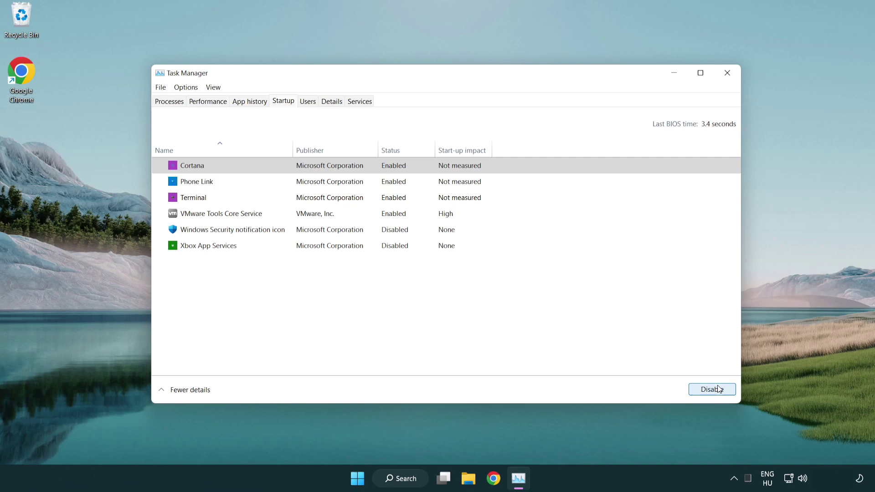
click(349, 183)
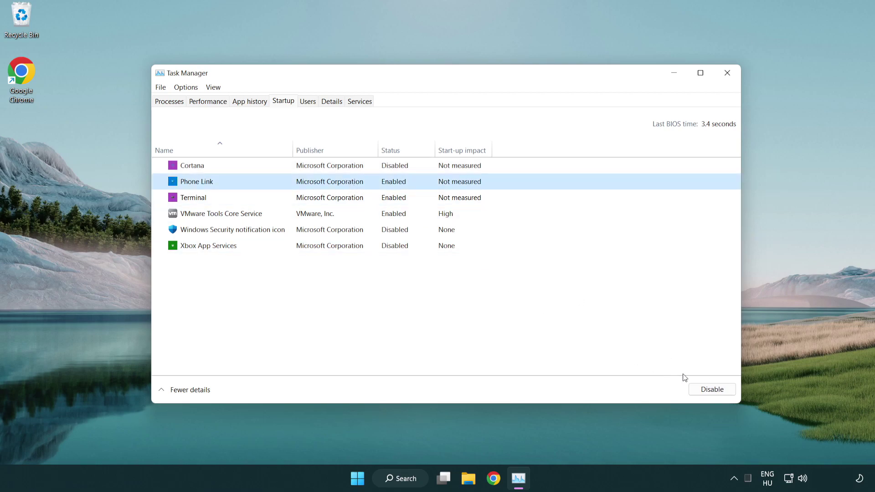
click(710, 390)
click(298, 201)
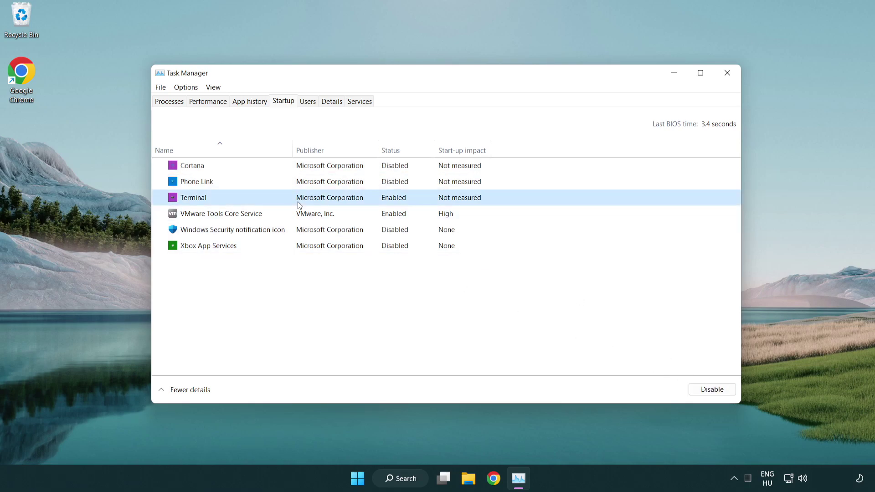
click(728, 393)
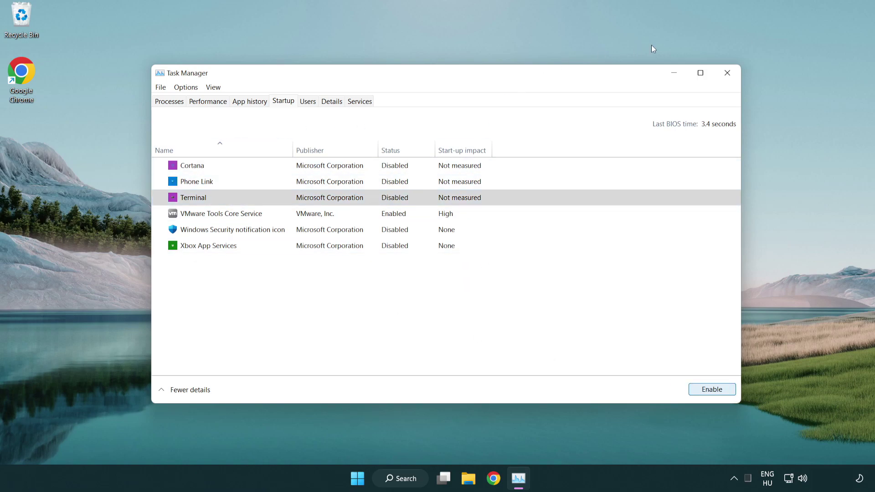
click(727, 74)
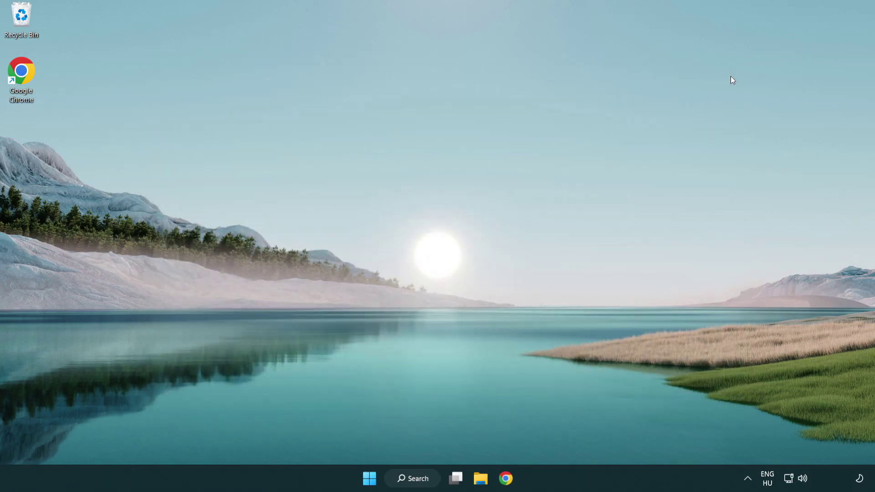
Run Check for updates in Windows Update, then close Settings.
click(414, 478)
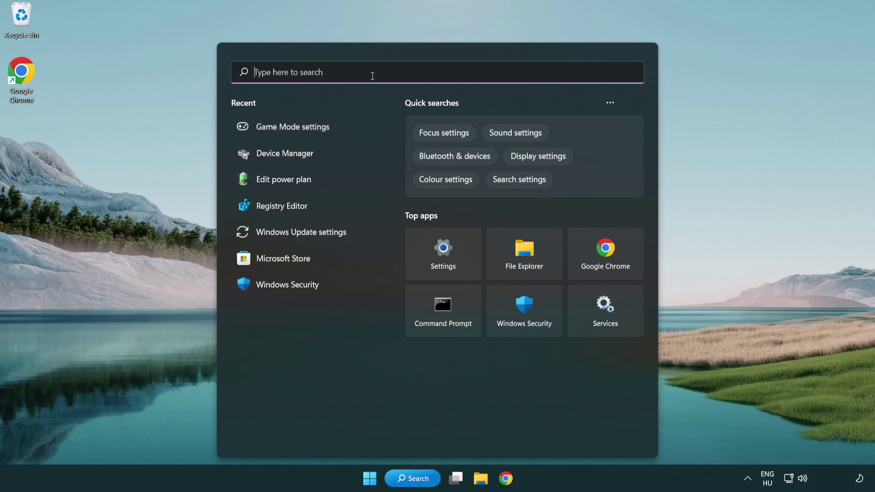
text(update)
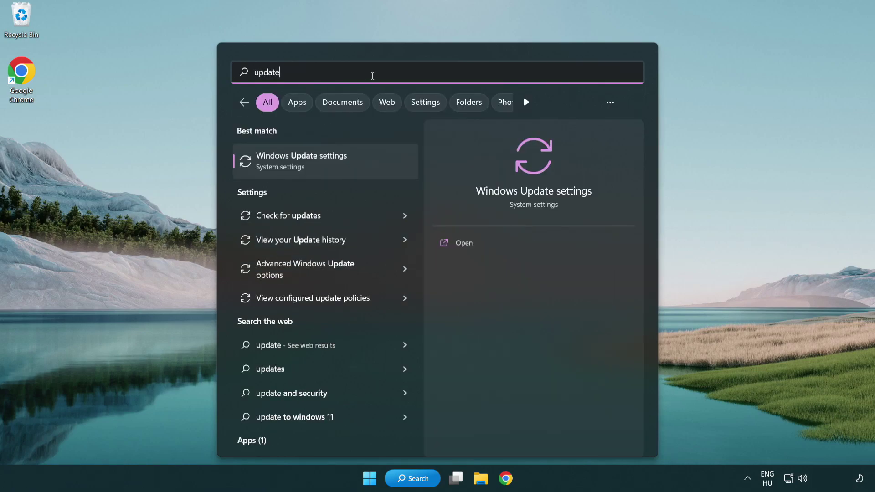
click(339, 168)
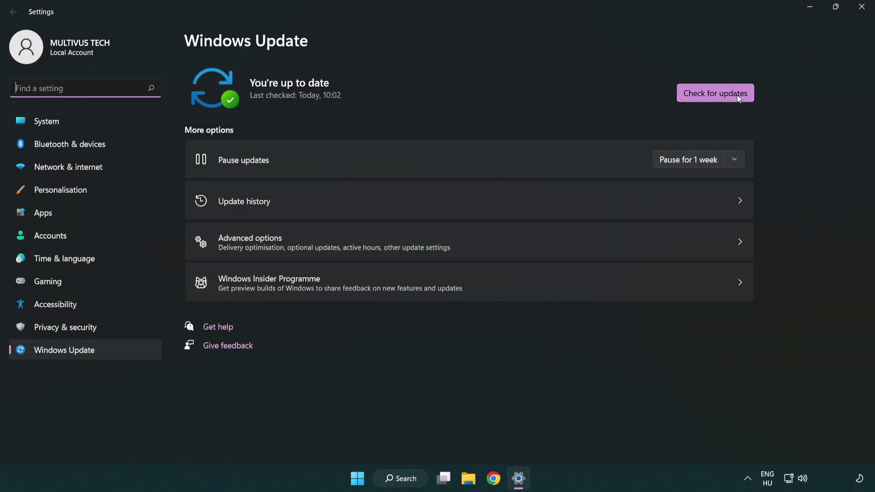
click(720, 92)
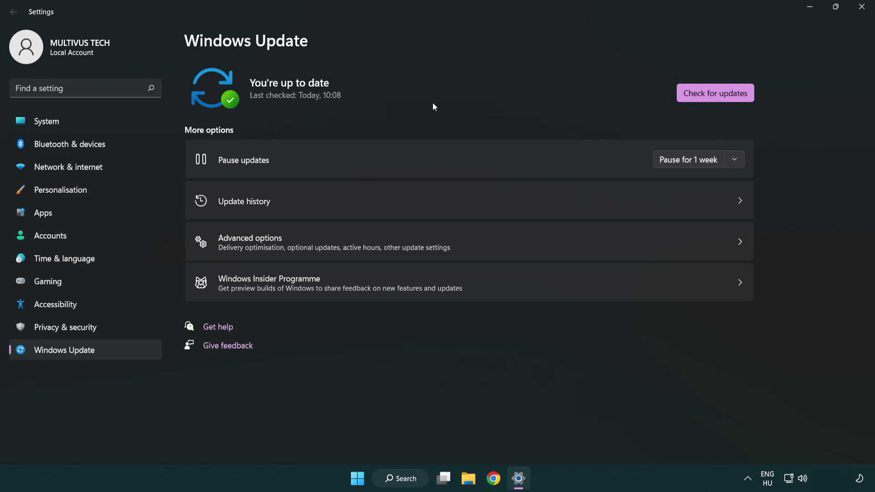
click(862, 7)
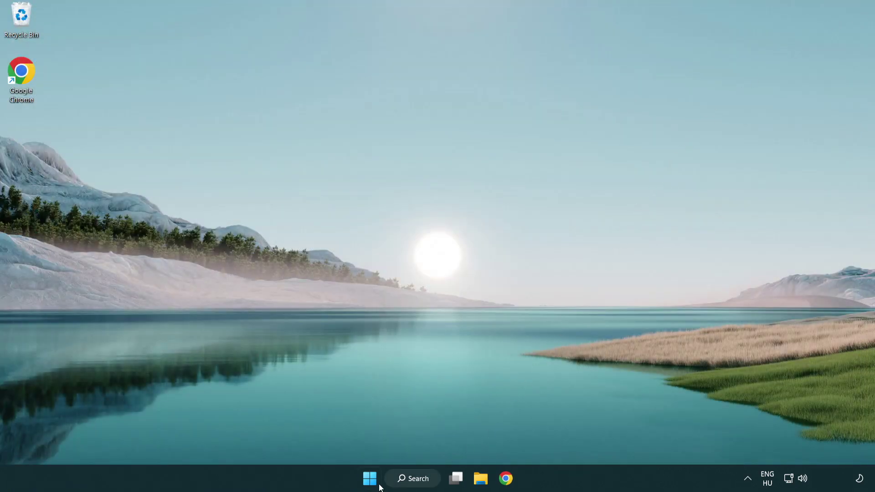
Launch regedit and navigate to HKEY_CURRENT_USER\System\GameConfigStore.
click(412, 479)
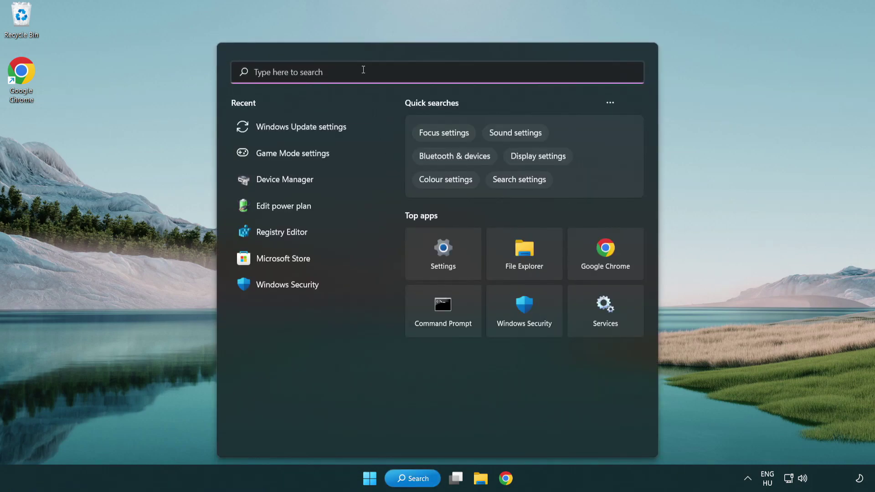
text(regedit)
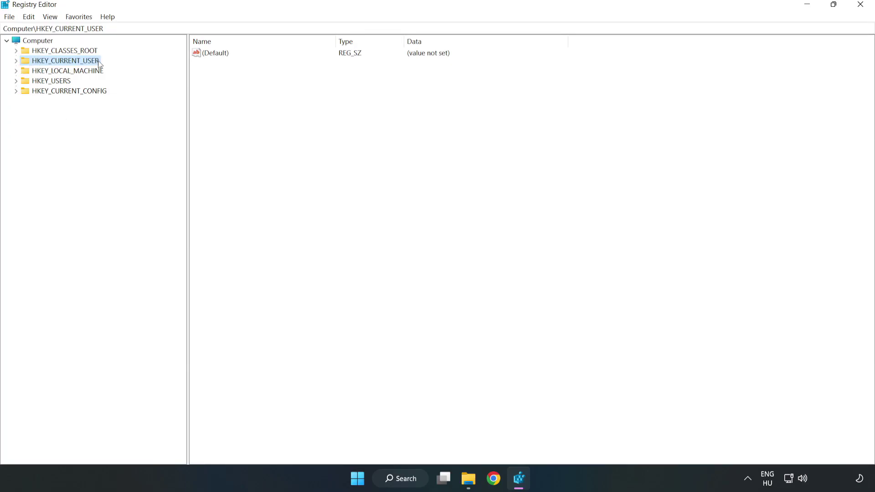
click(17, 63)
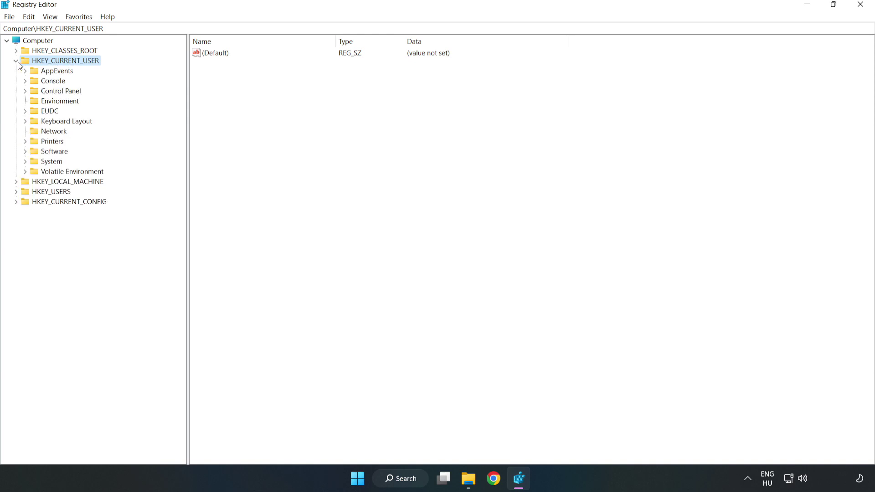
click(25, 163)
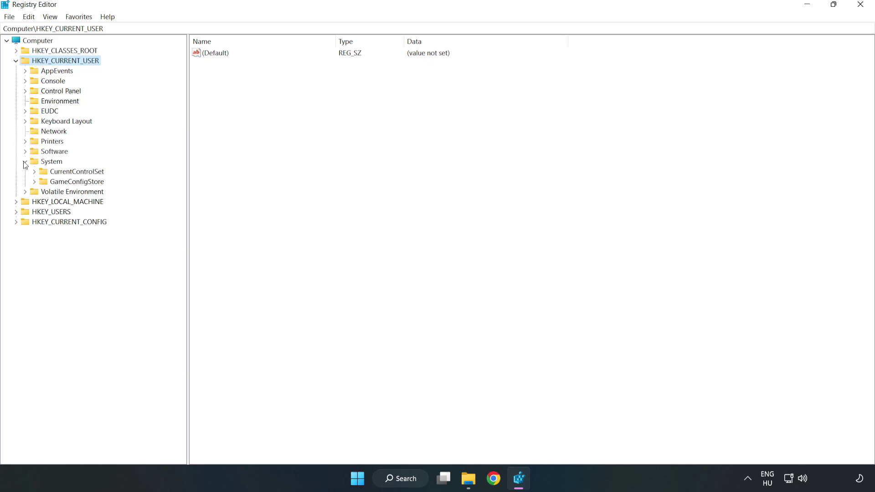
click(73, 184)
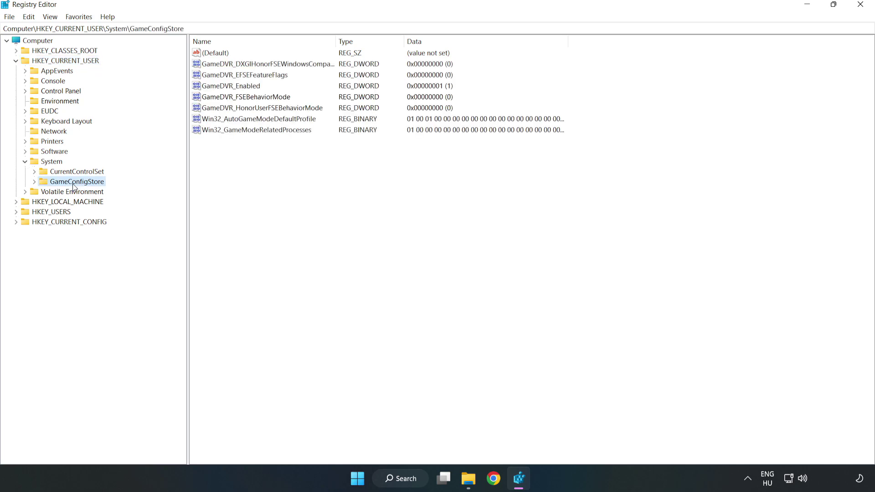
Change GameDVR_Enabled's value data from 1 to 0.
click(212, 89)
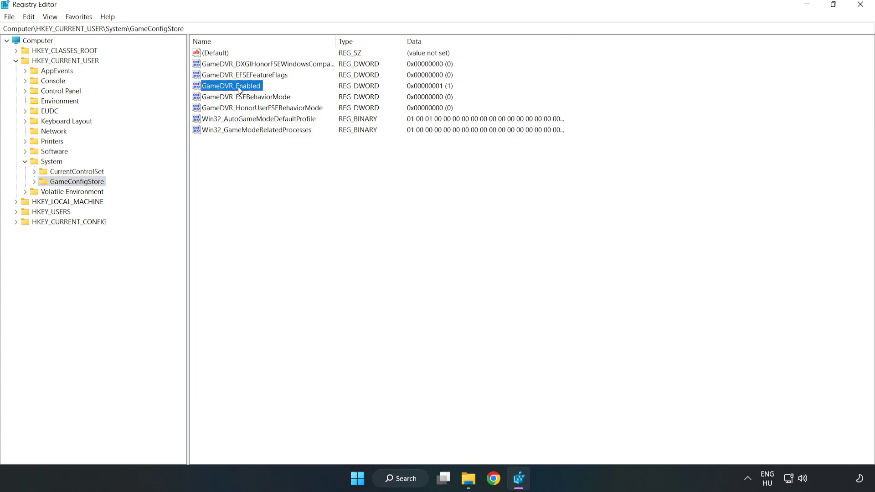
right_click(239, 91)
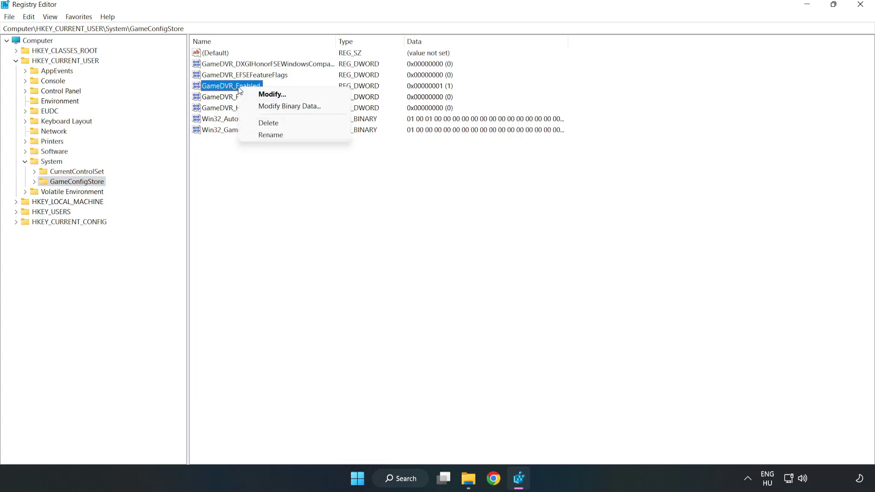
click(279, 96)
drag(223, 85, 491, 188)
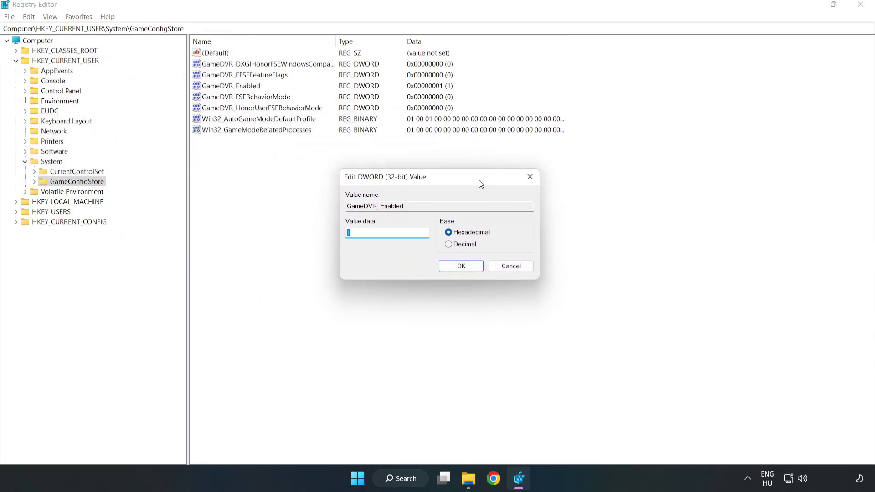
click(365, 238)
double_click(366, 238)
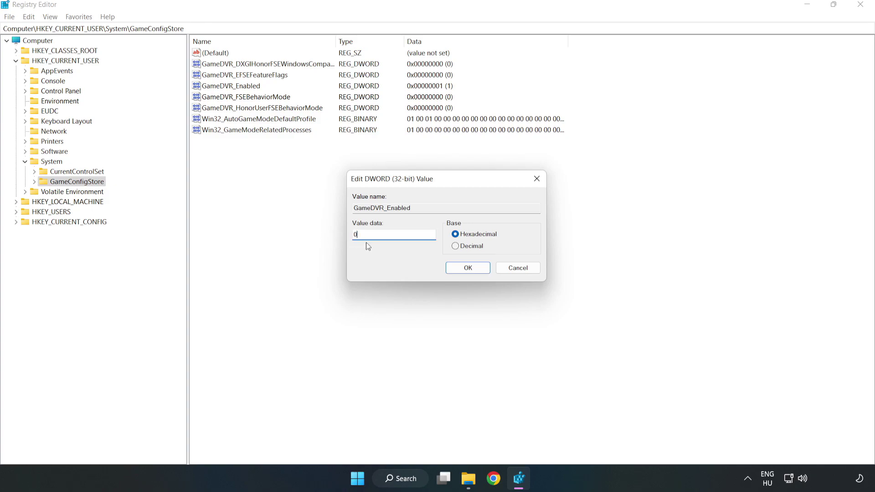
text(0)
click(468, 269)
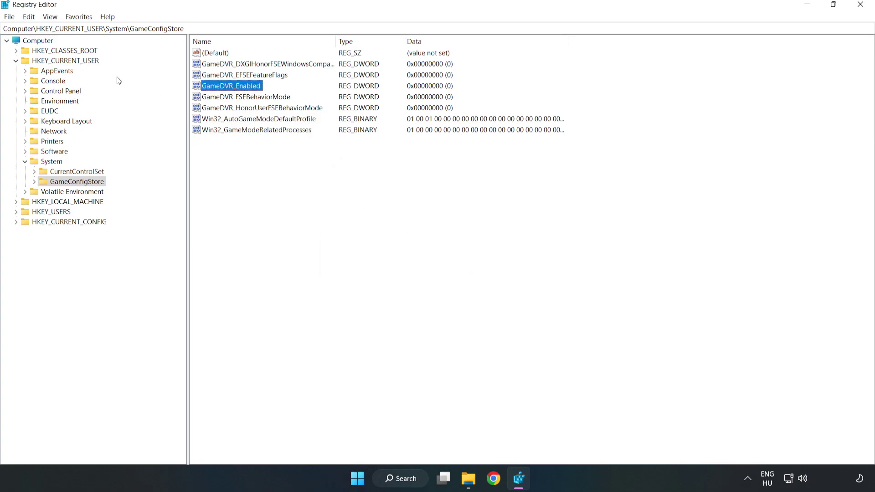
Browse HKEY_LOCAL_MACHINE\SOFTWARE\Microsoft\PolicyManager\default\ApplicationManagement and select AllowGameDVR.
click(16, 61)
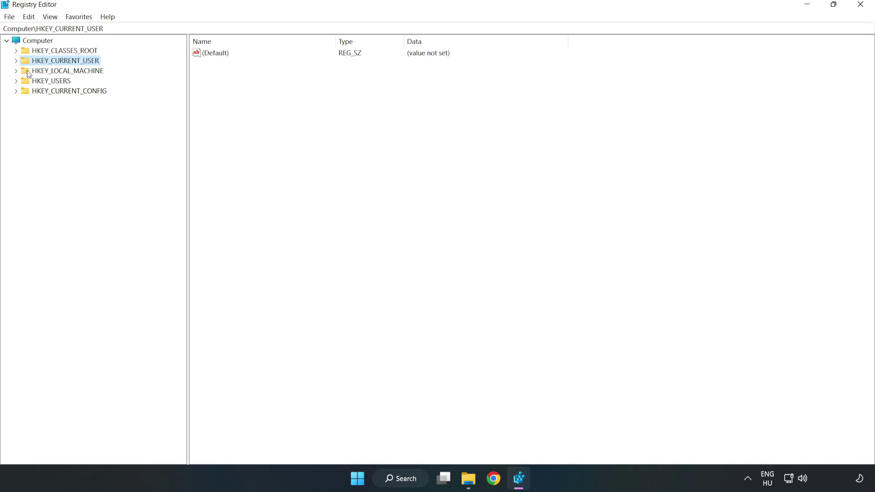
double_click(21, 72)
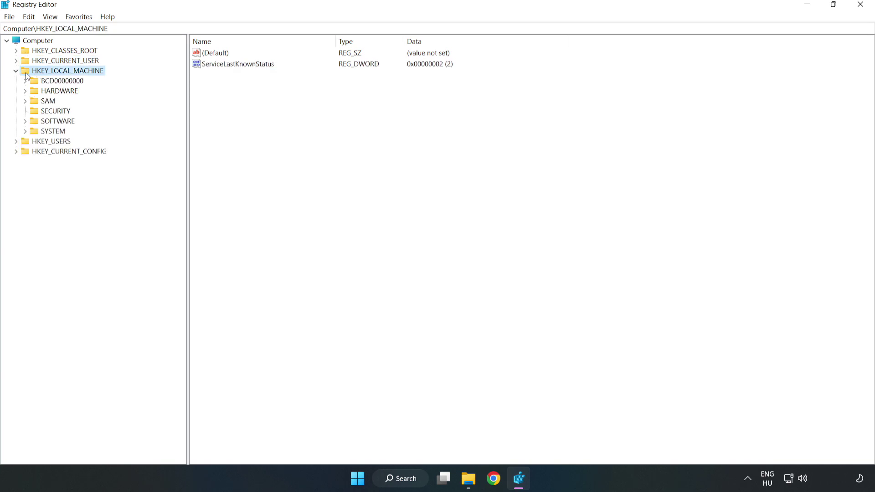
click(25, 121)
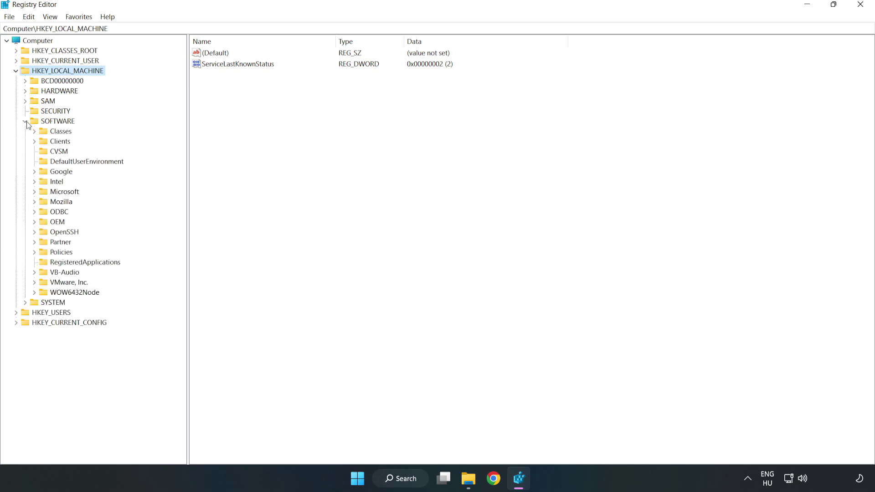
click(34, 194)
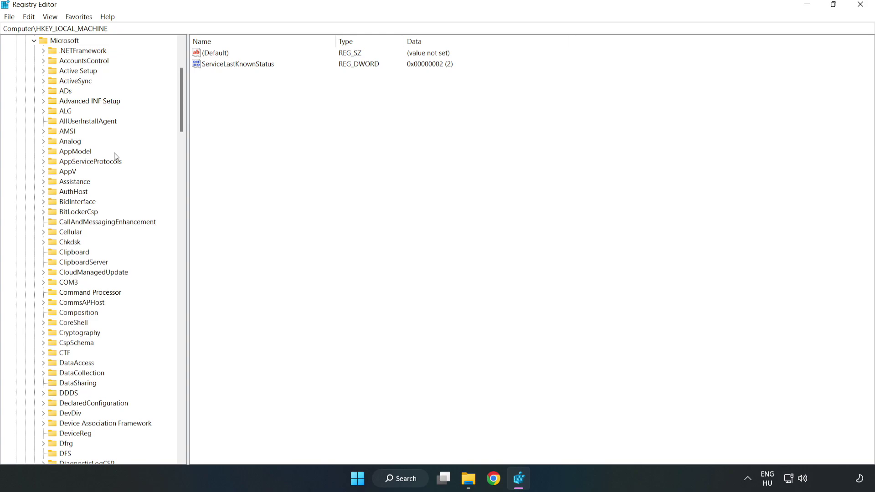
scroll(185, 131, down, 1)
drag(184, 131, 193, 319)
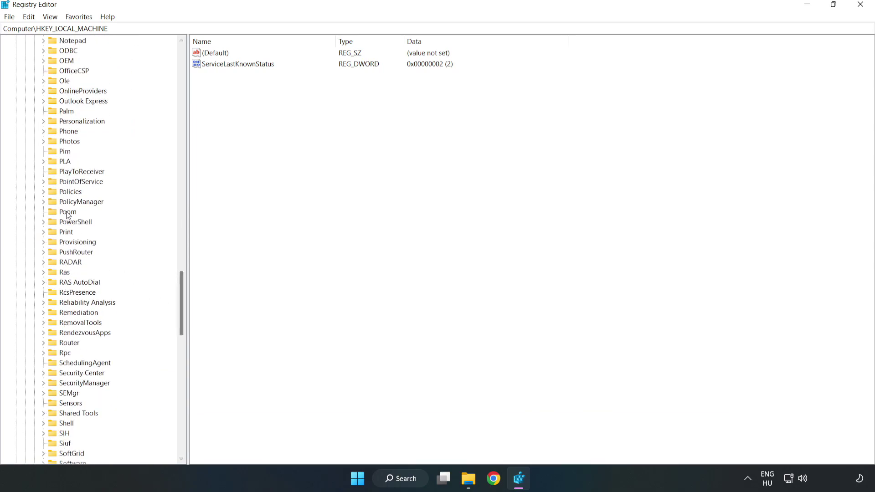
click(43, 202)
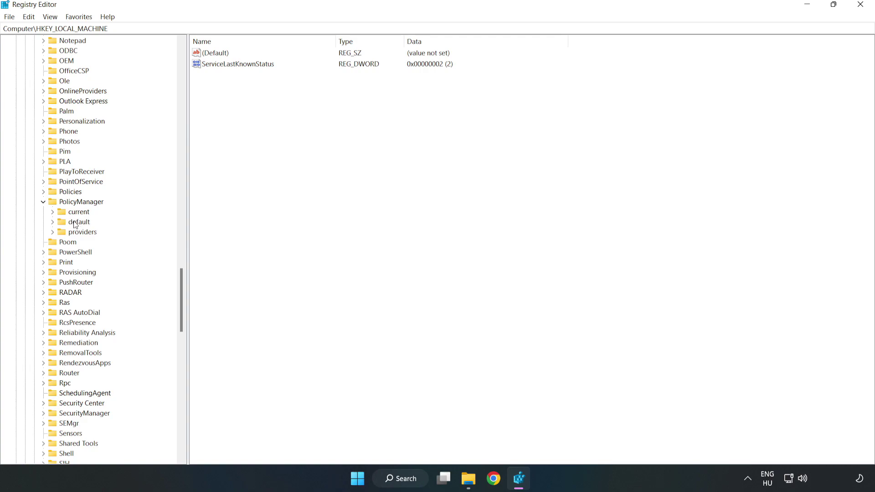
click(53, 222)
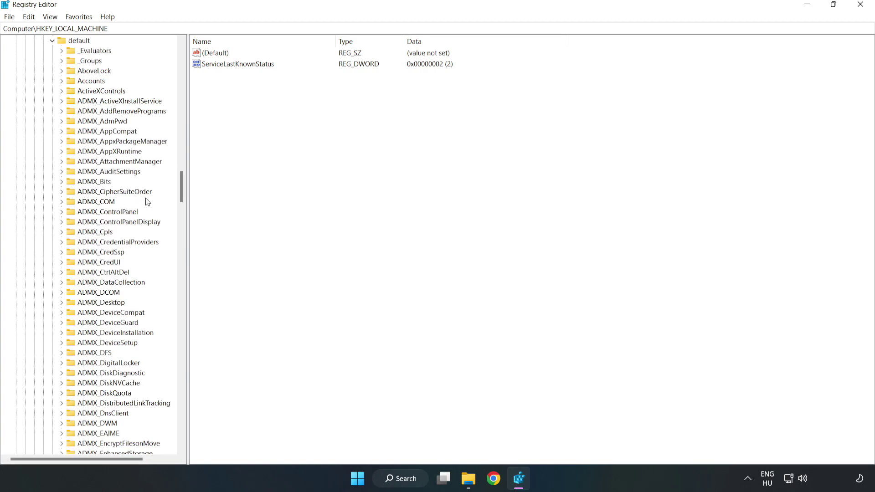
drag(181, 187, 176, 289)
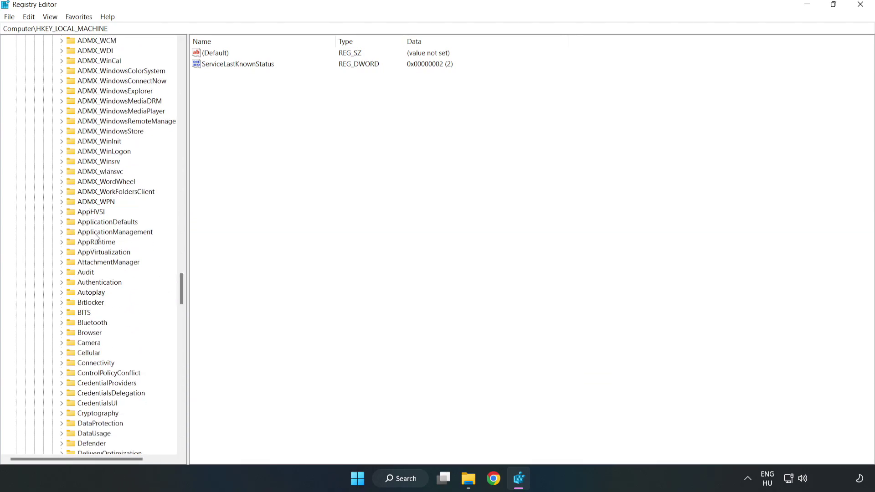
click(64, 231)
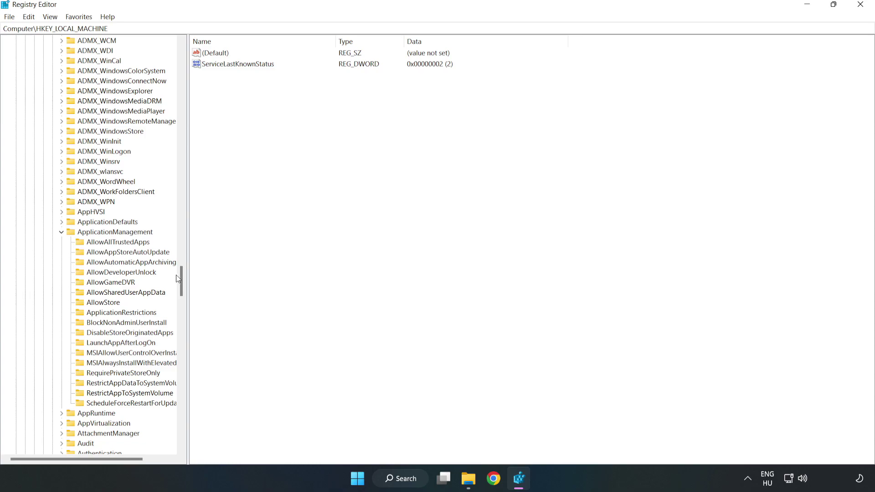
click(101, 284)
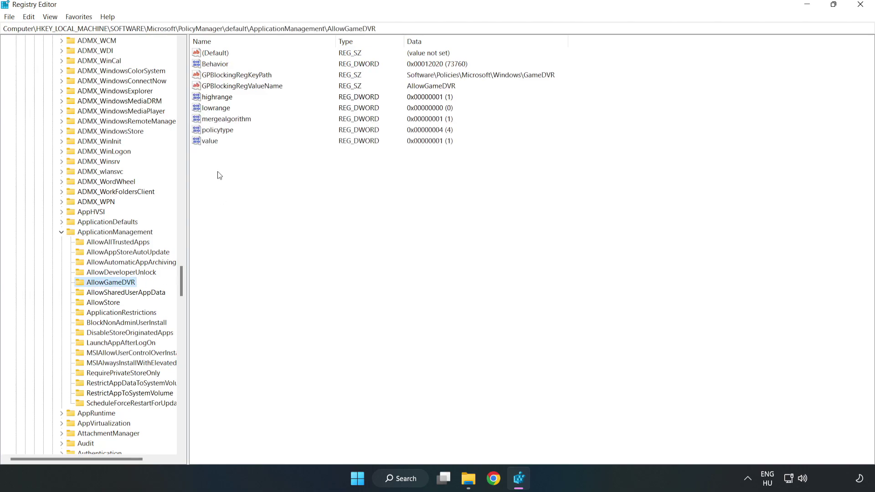
Change the AllowGameDVR value from 1 to 0 and close Registry Editor.
click(204, 142)
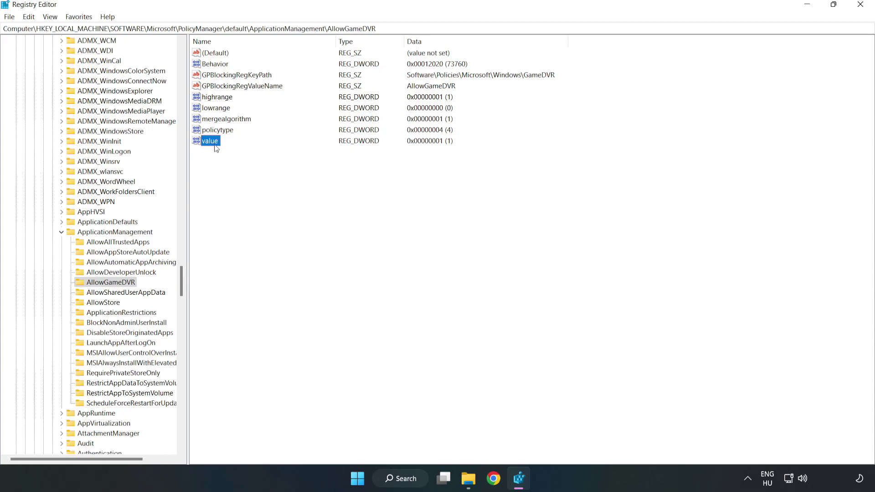
right_click(215, 145)
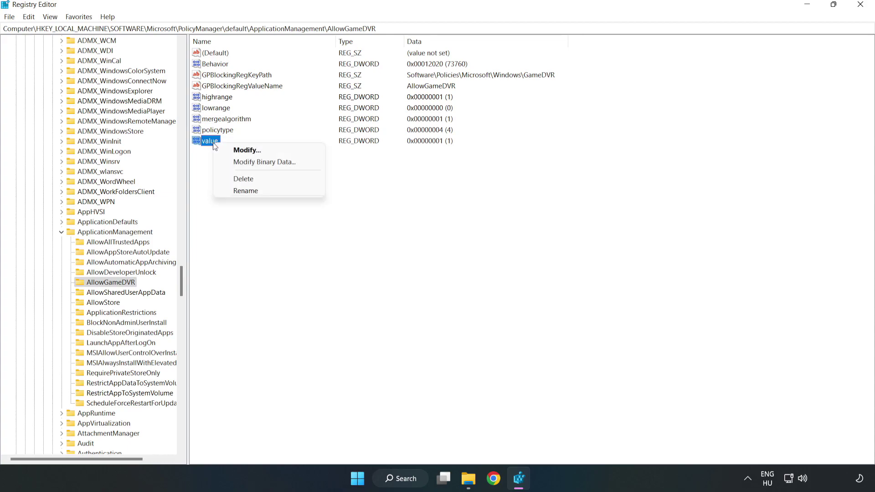
click(252, 153)
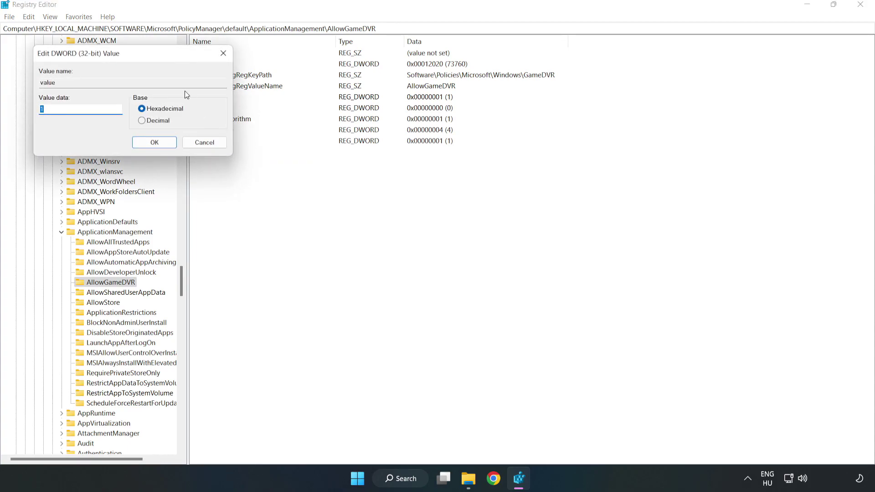
drag(164, 54, 445, 181)
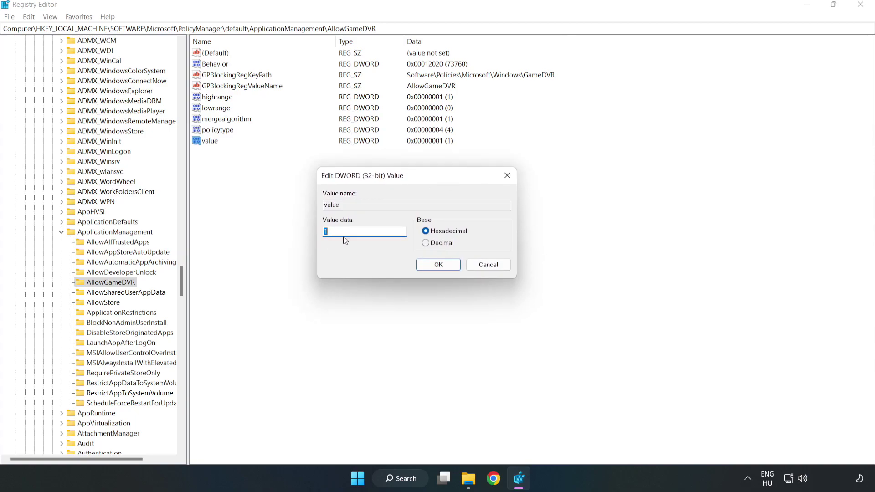
text(0)
click(428, 266)
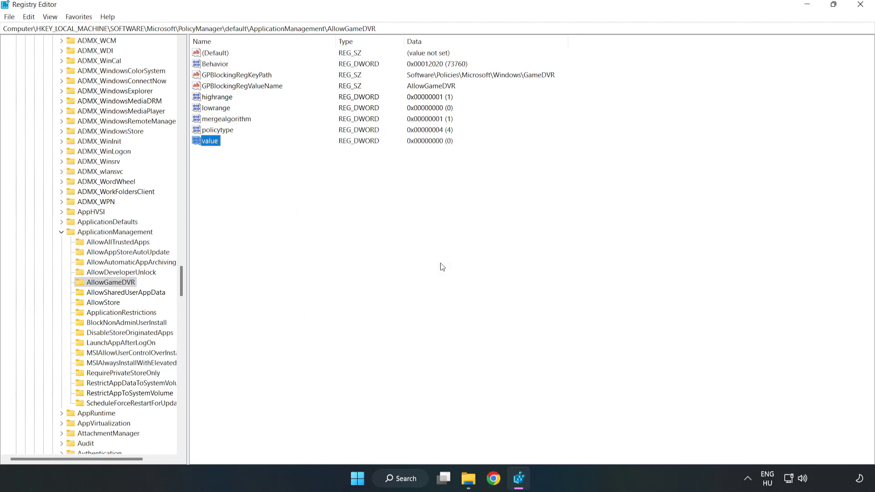
click(860, 8)
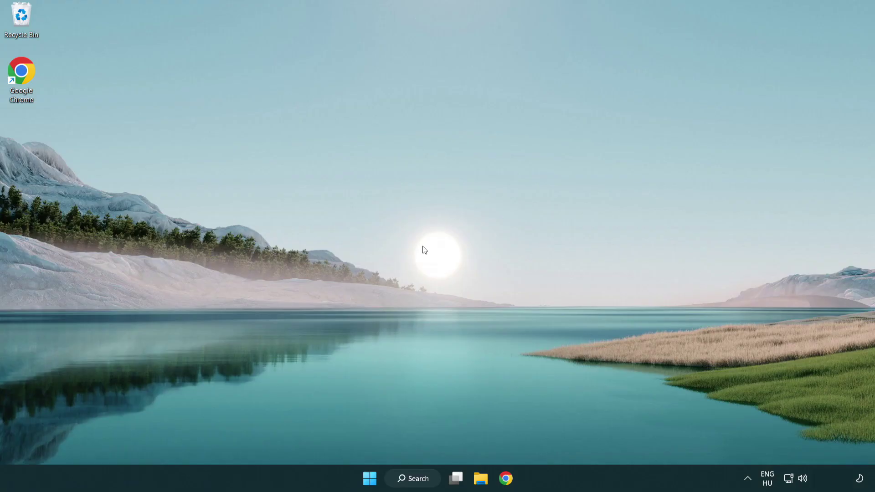
In Chrome, download the DirectX End-User Runtime Web Installer and launch dxwebsetup.exe.
click(507, 479)
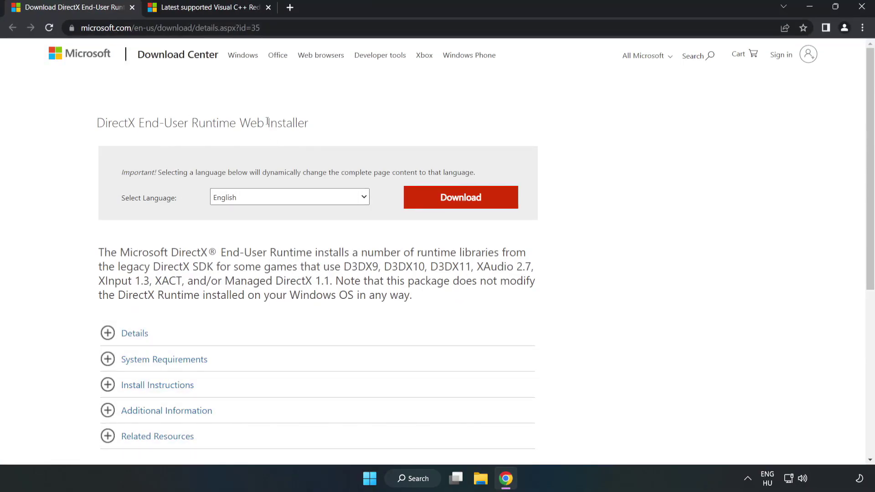
drag(260, 28, 116, 27)
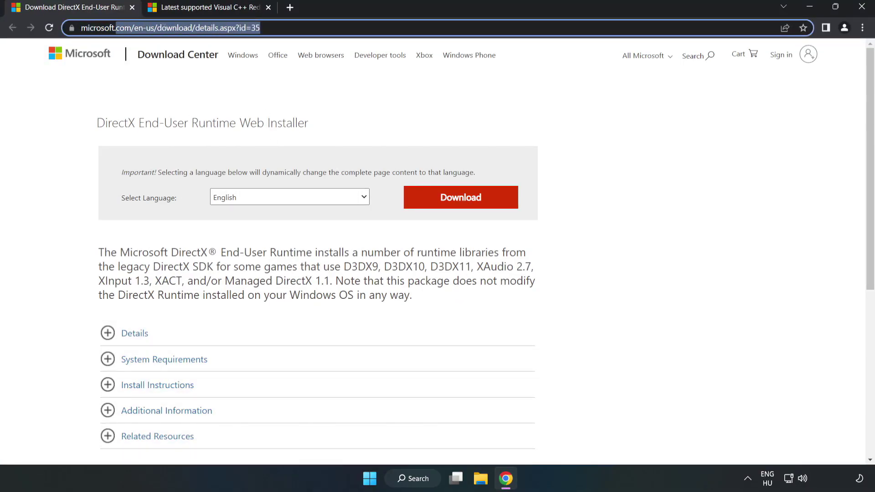
click(354, 103)
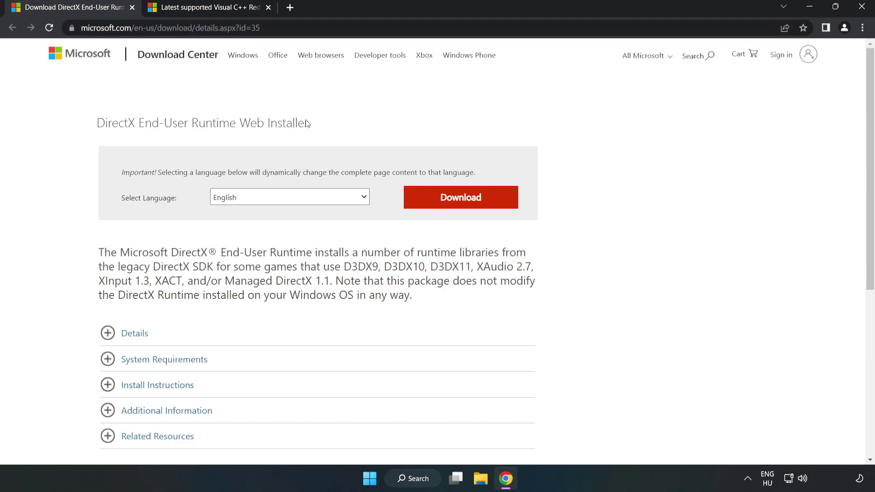
click(466, 207)
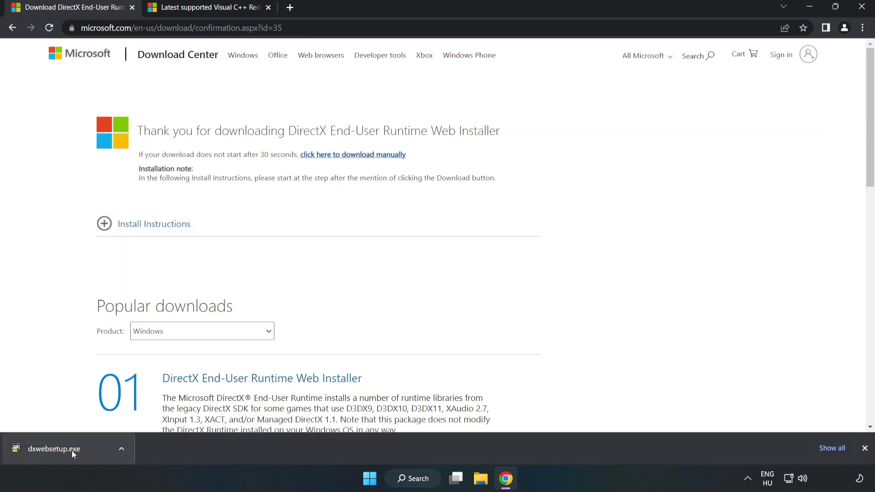
click(88, 451)
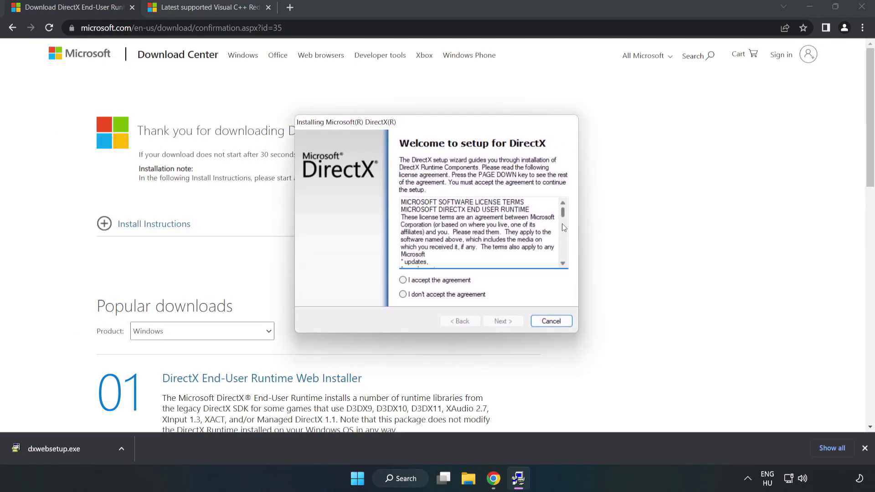
Accept the DirectX licence, untick 'Install the Bing Bar', and finish setup (DirectX already current).
drag(563, 213, 563, 254)
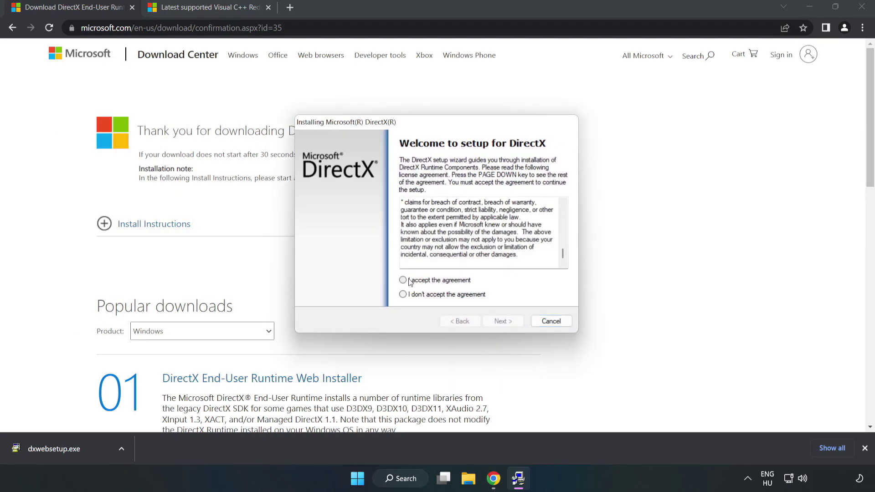
click(409, 281)
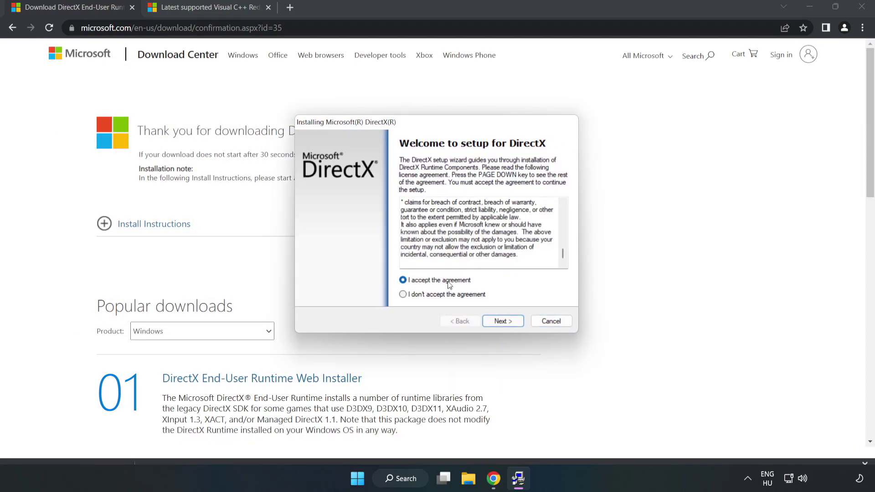
click(506, 321)
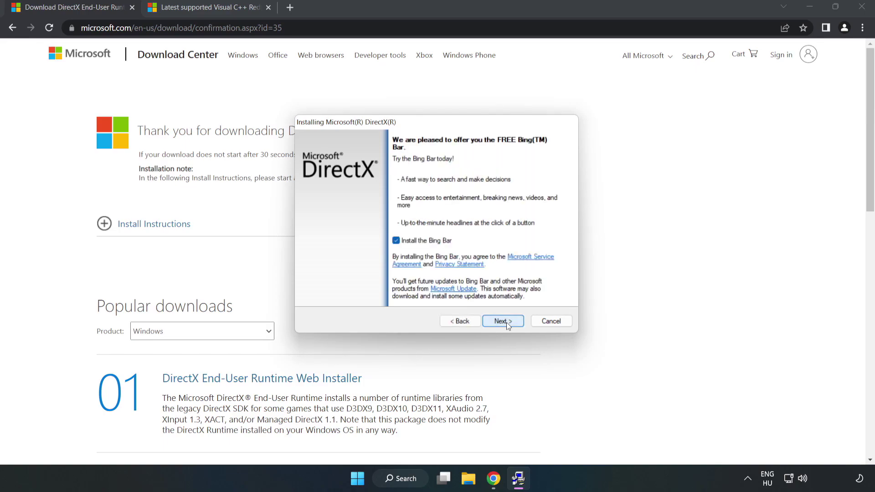
click(396, 241)
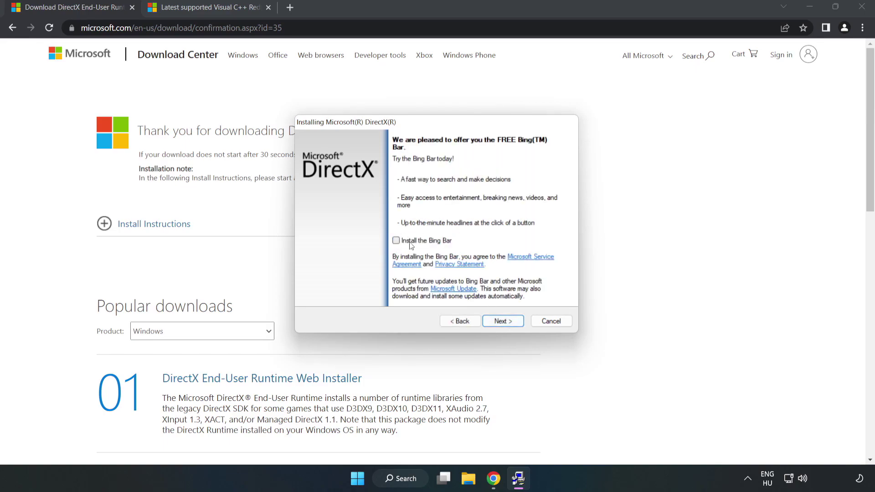
click(504, 321)
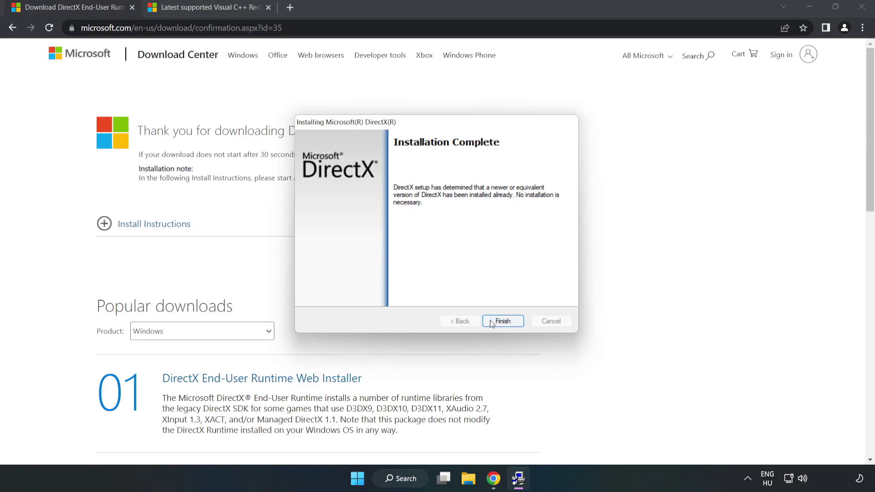
click(503, 321)
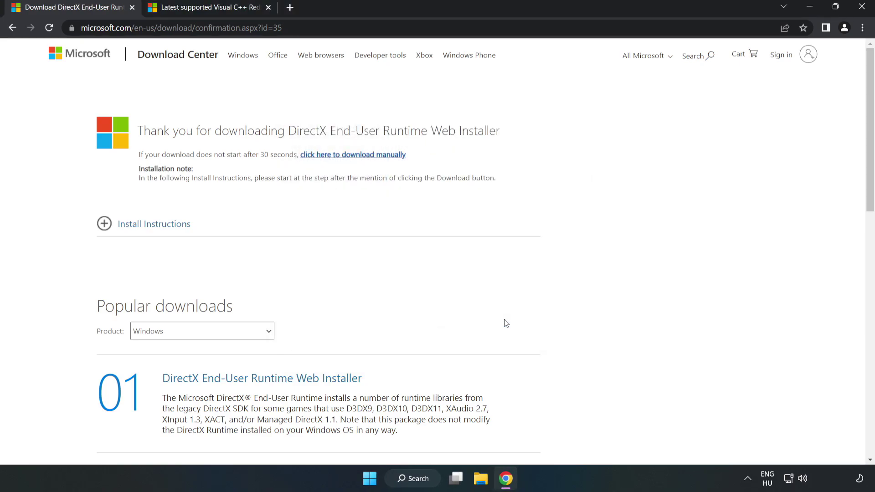
Close the DirectX page and download the 2015-2022 VC_redist ARM64, x86 and x64 installers, allowing multiple downloads.
click(132, 8)
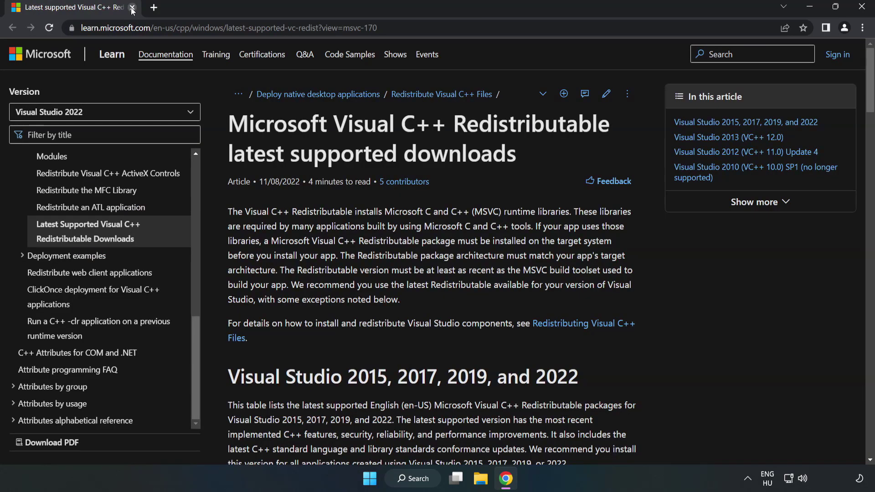
click(437, 27)
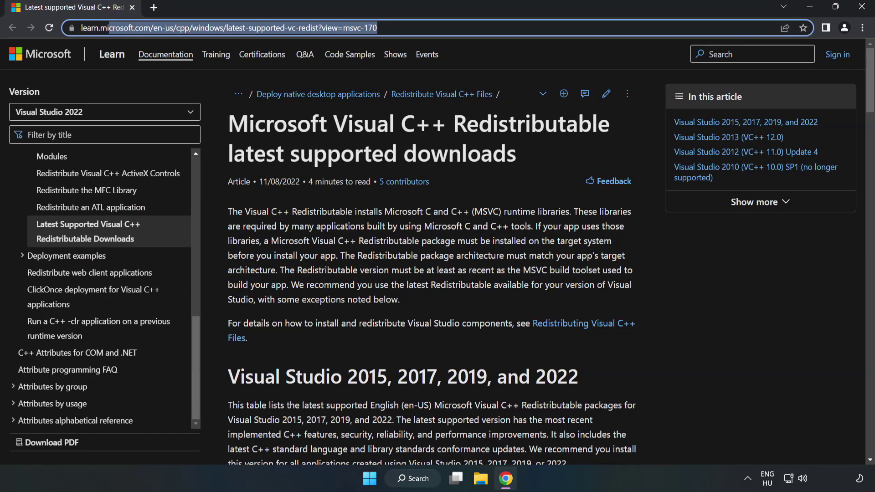
click(565, 137)
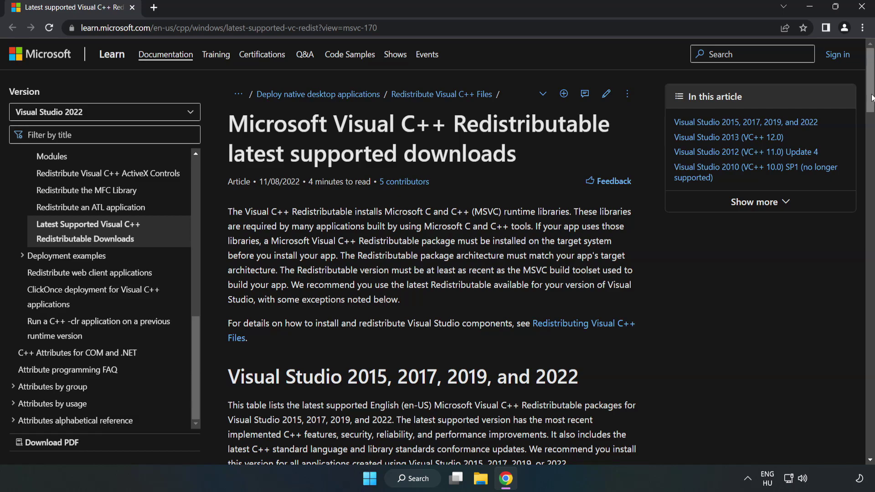
scroll(870, 112, down, 1)
scroll(870, 111, down, 5)
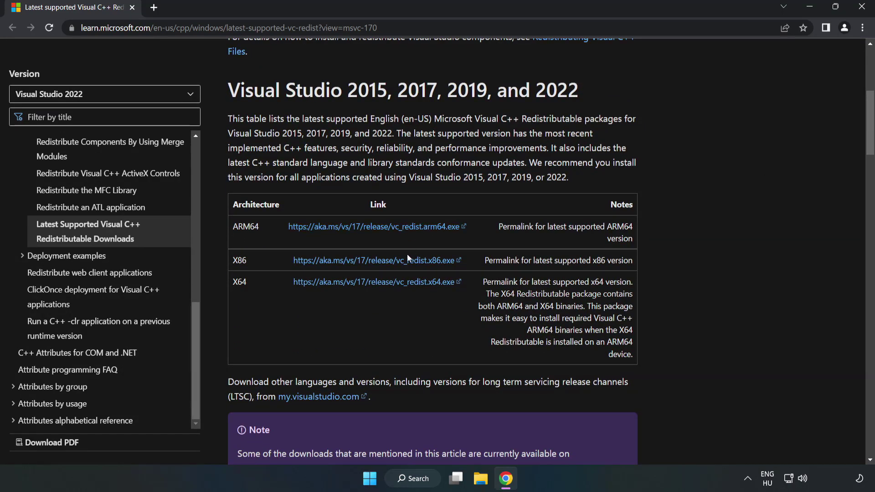
click(385, 263)
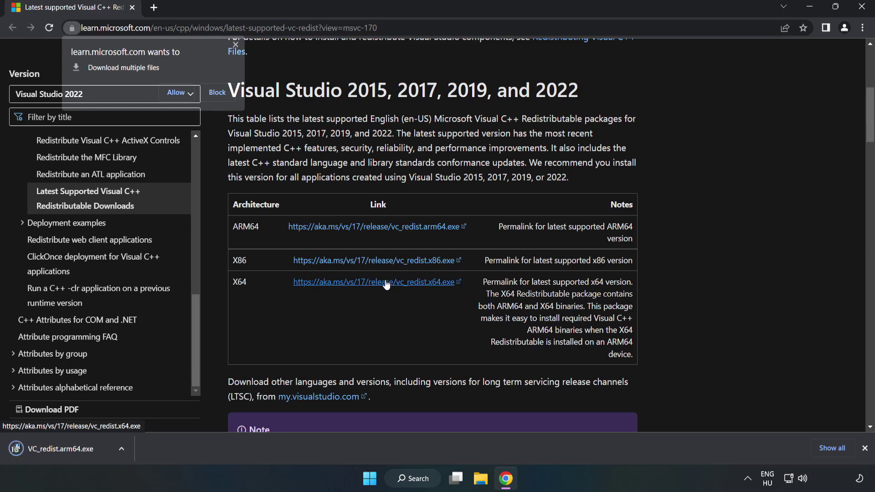
click(176, 92)
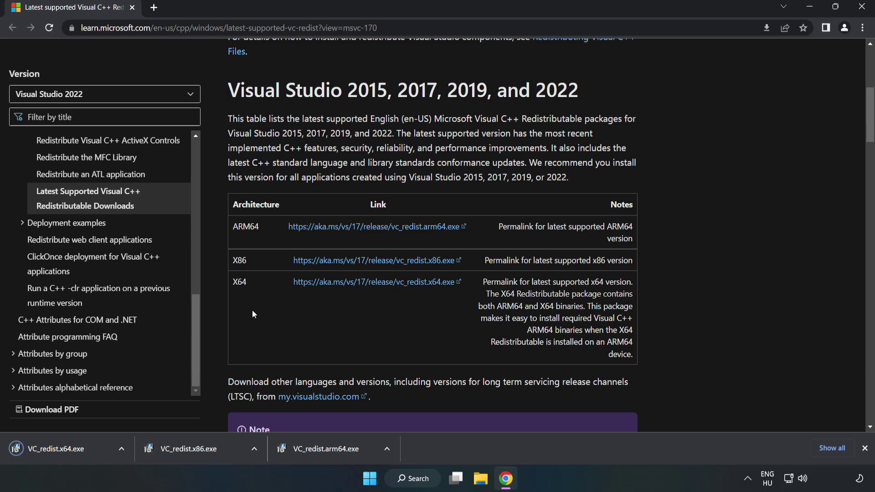
Try installing the ARM64 Visual C++ Redistributable and dismiss the failed setup message.
click(335, 452)
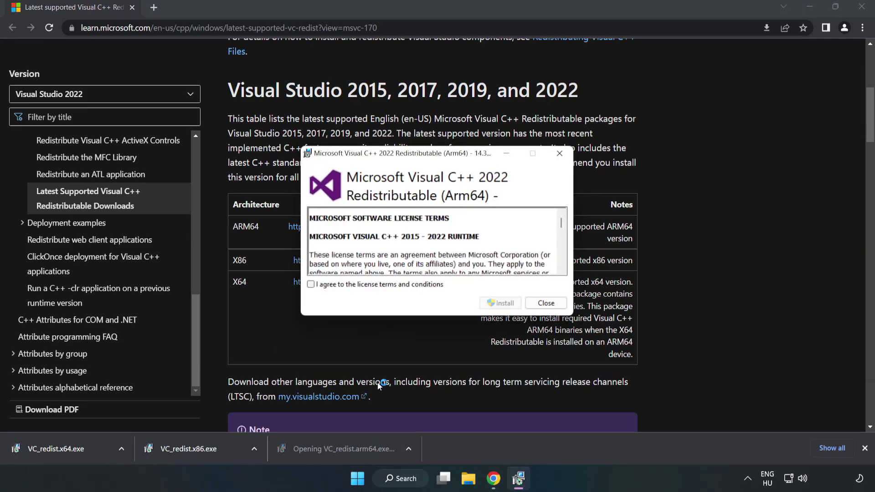
drag(555, 218, 558, 280)
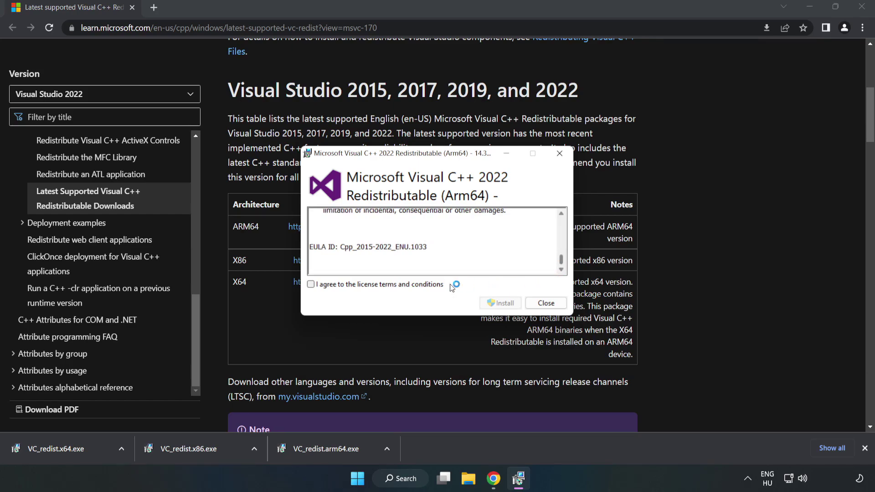
click(373, 285)
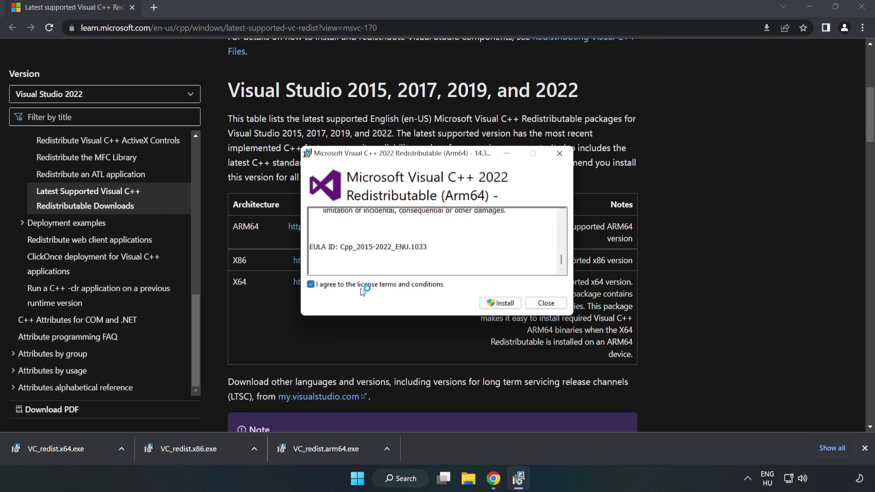
click(501, 305)
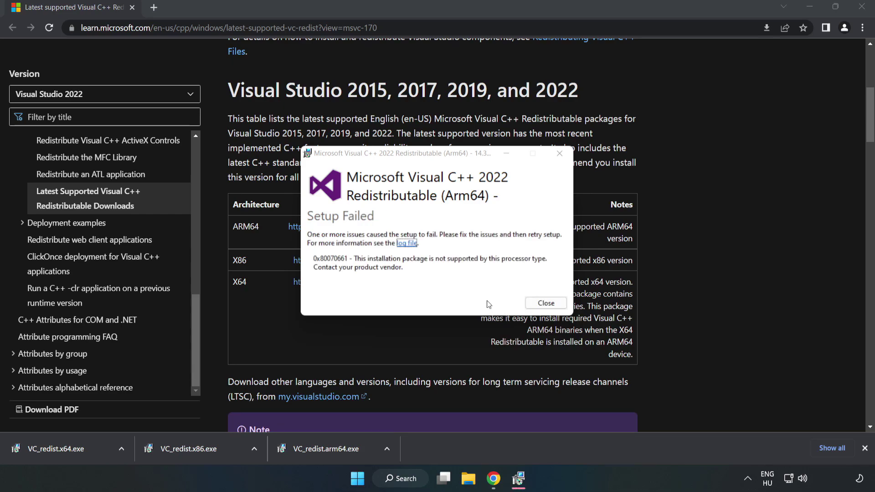
click(545, 305)
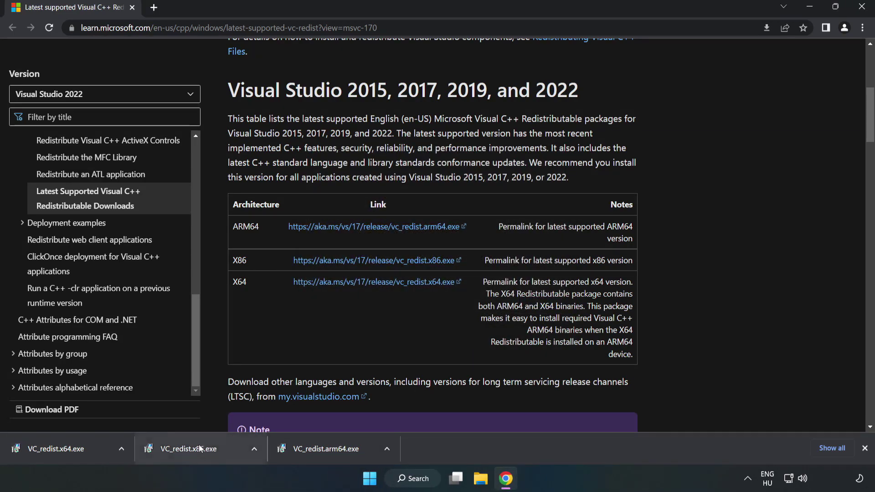
click(208, 447)
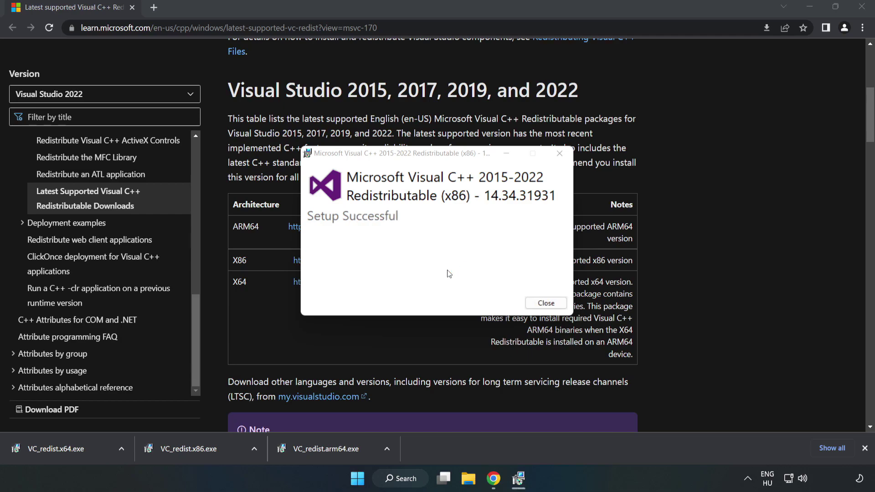
click(545, 303)
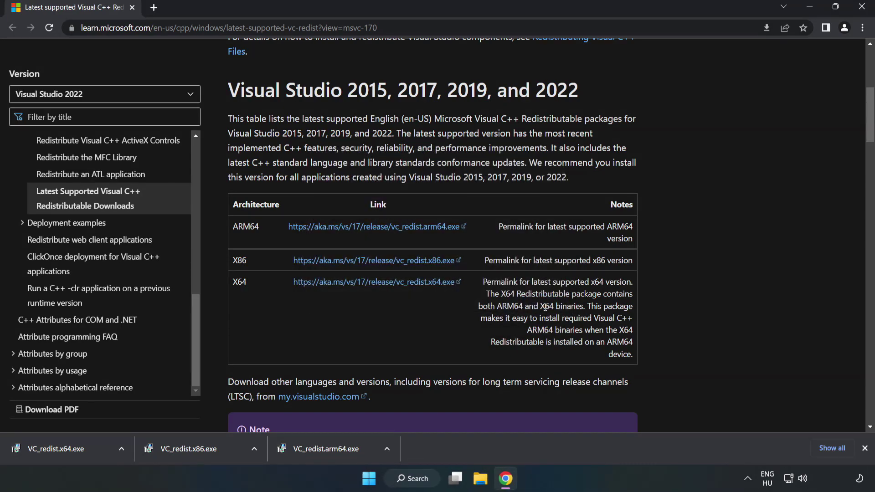
click(47, 447)
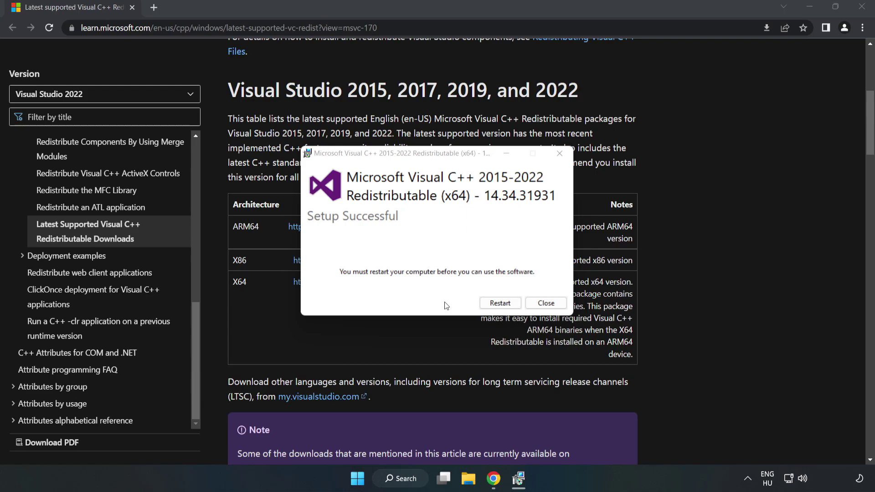
click(545, 303)
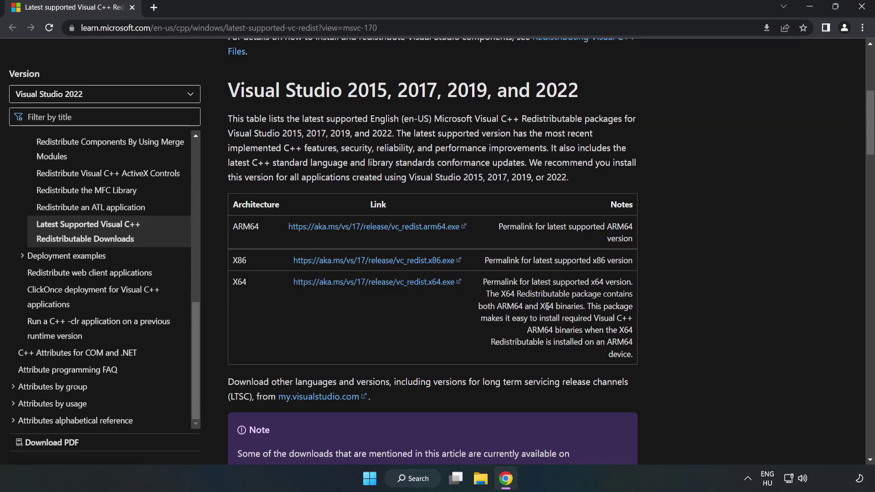
Close Chrome and bring up the Start menu's power options.
click(862, 9)
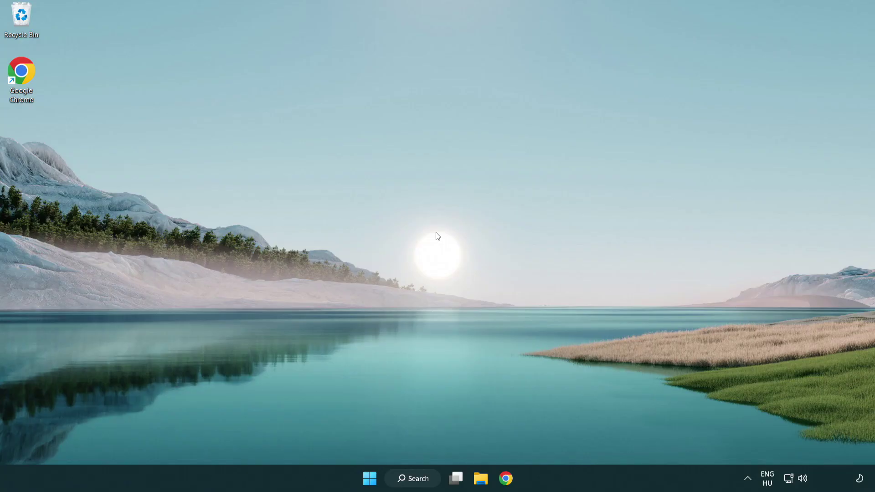
click(370, 478)
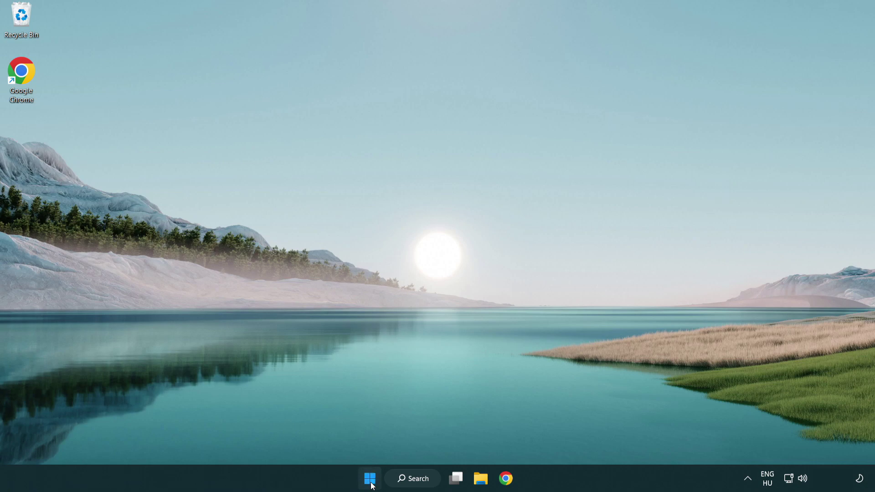
click(581, 441)
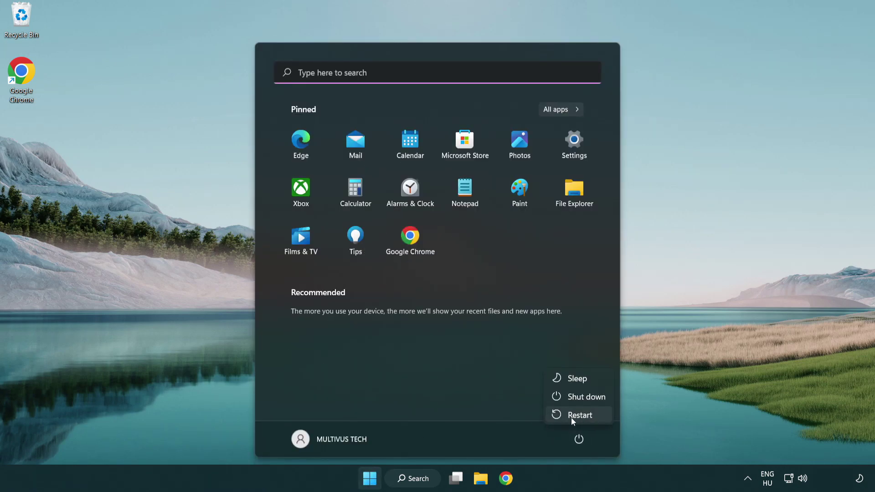